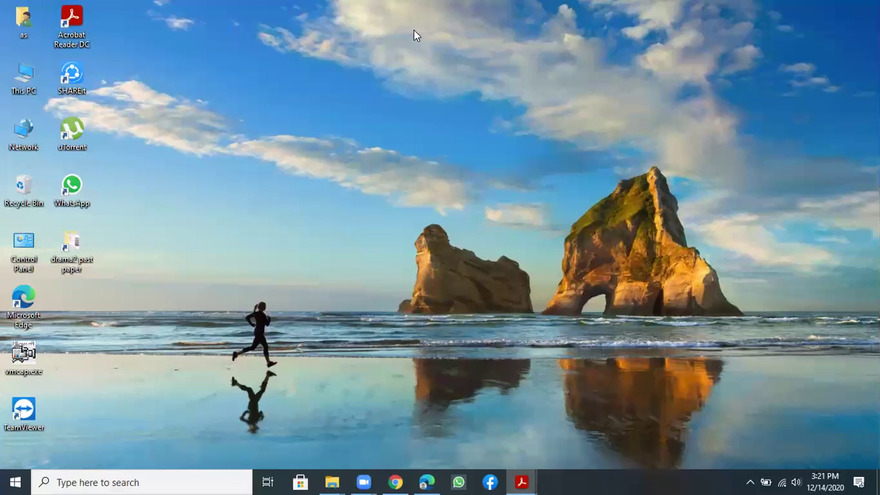
# Step: Close the Hedda Gabler and Oedipus Rex search windows and bring up the 2020-12-14 11.32.01 Zoom recording folder
pyautogui.moveTo(331, 480)
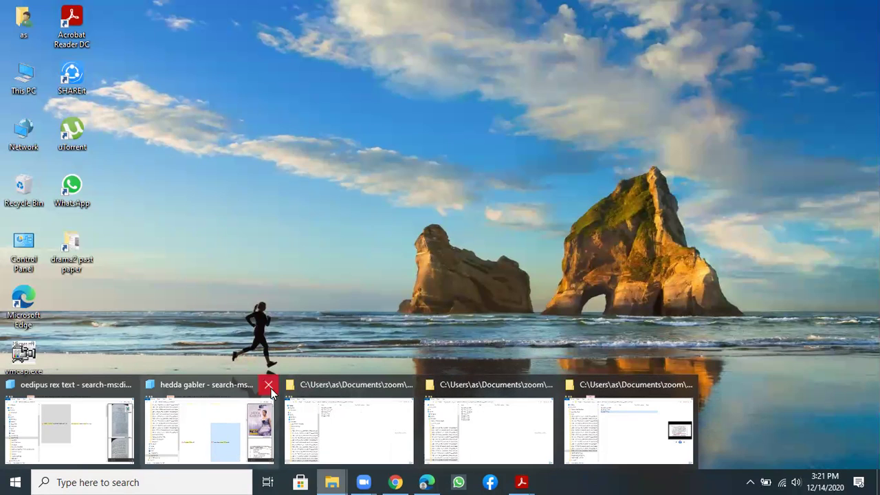
pyautogui.click(268, 384)
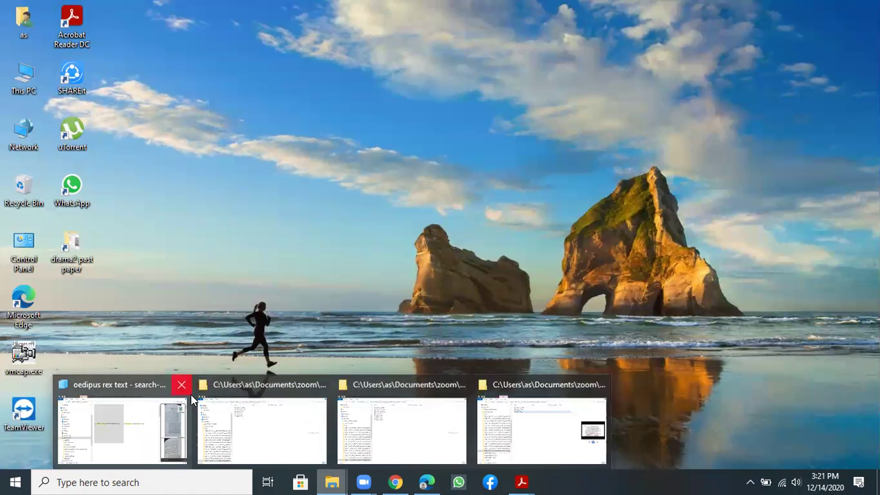
pyautogui.click(188, 392)
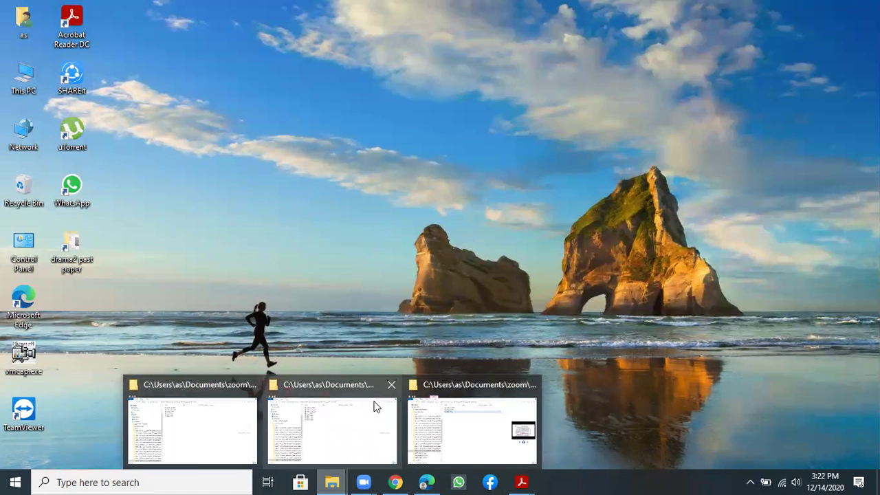
pyautogui.click(479, 440)
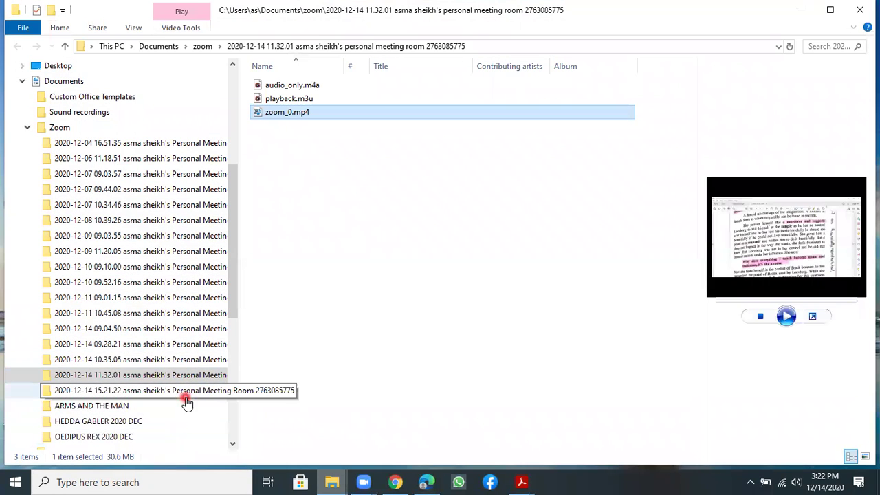
# Step: Preview the zoom_0.mp4 recording in the 2020-12-14 10.35.05 meeting folder, then pause it
pyautogui.click(181, 359)
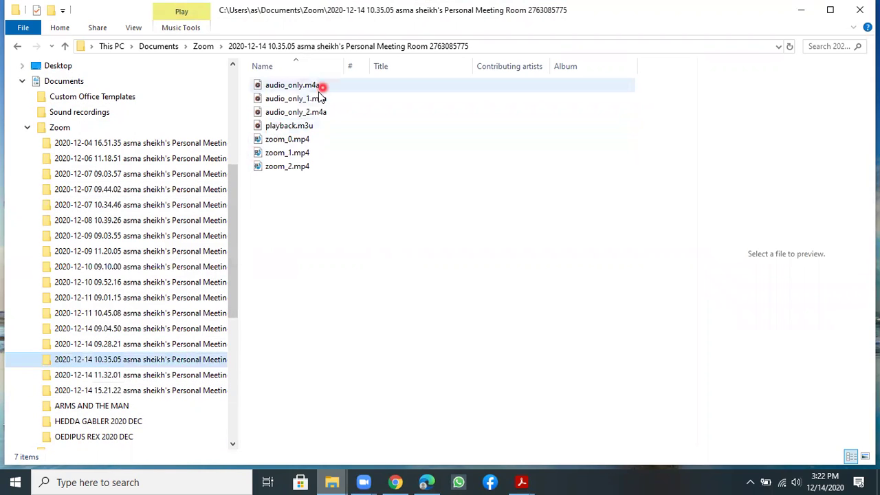
pyautogui.doubleClick(320, 88)
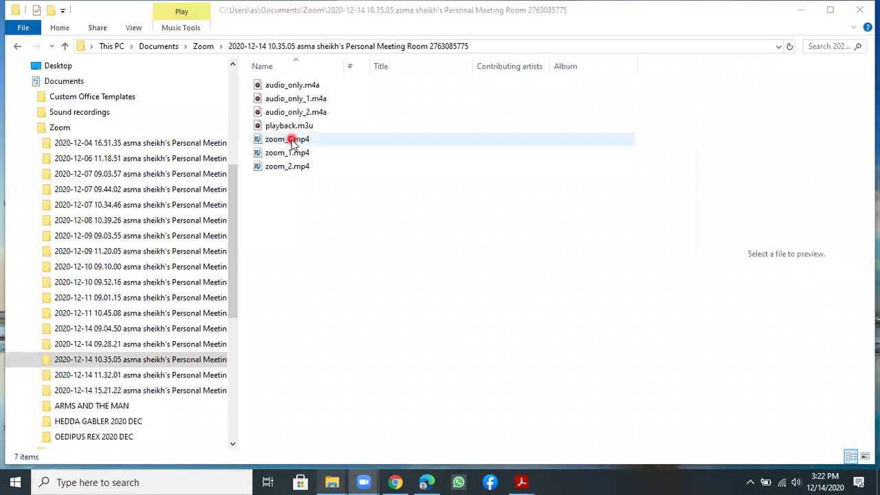
pyautogui.click(275, 142)
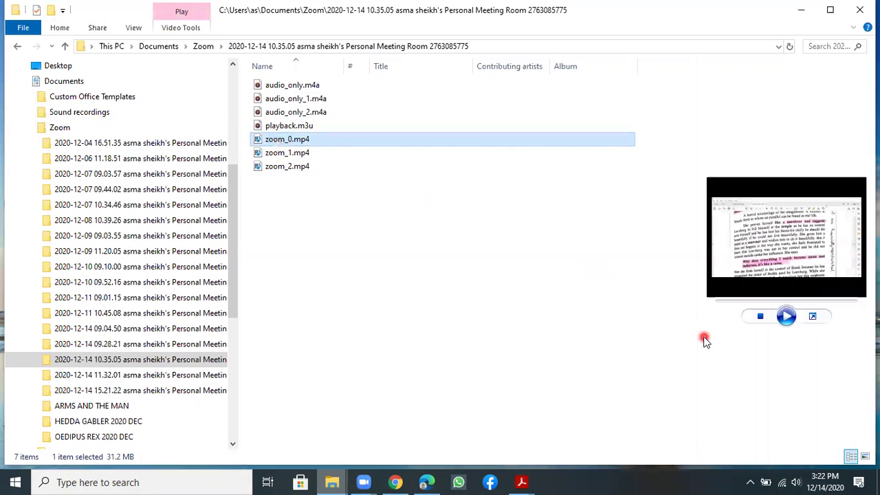
pyautogui.click(787, 321)
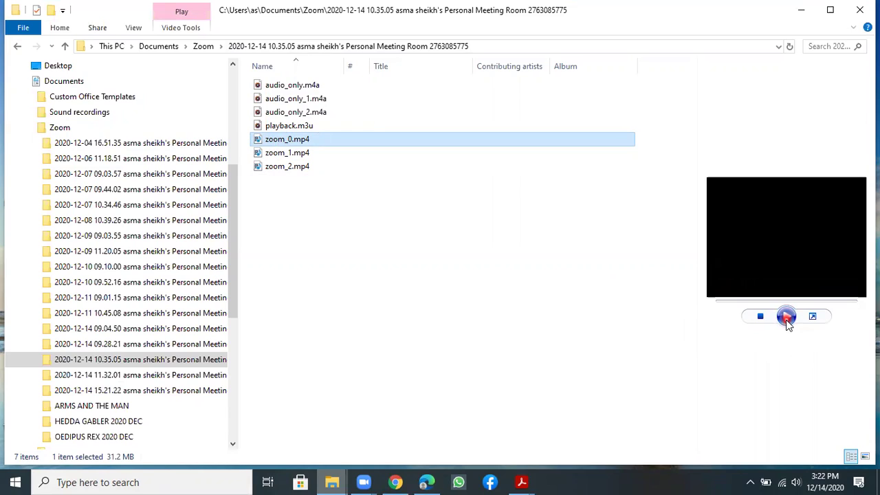
pyautogui.click(786, 318)
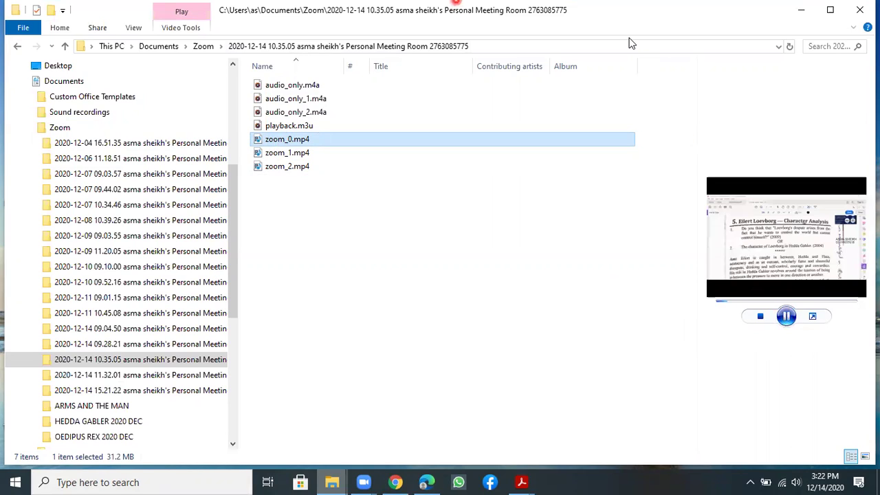
pyautogui.click(786, 317)
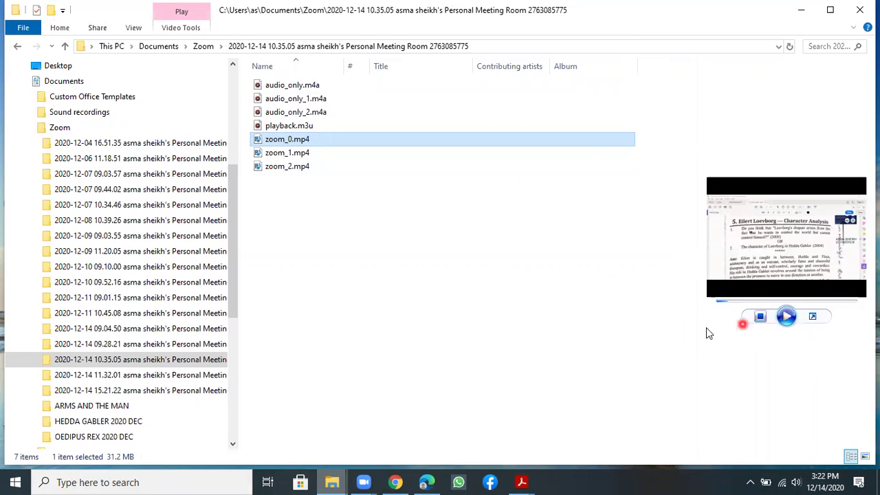
# Step: Play zoom_0.mp4 from the 2020-12-14 09.04.50 meeting folder in Windows Media Player to check its content, then minimize the player
pyautogui.click(128, 347)
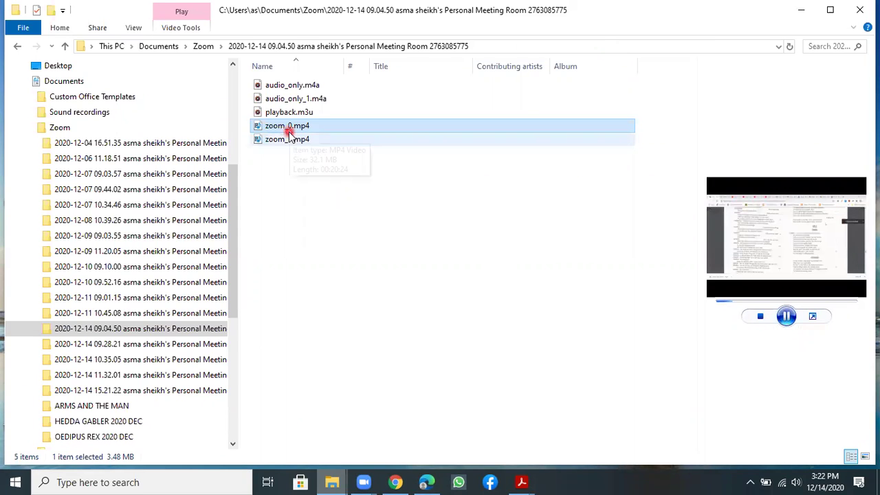
pyautogui.click(813, 318)
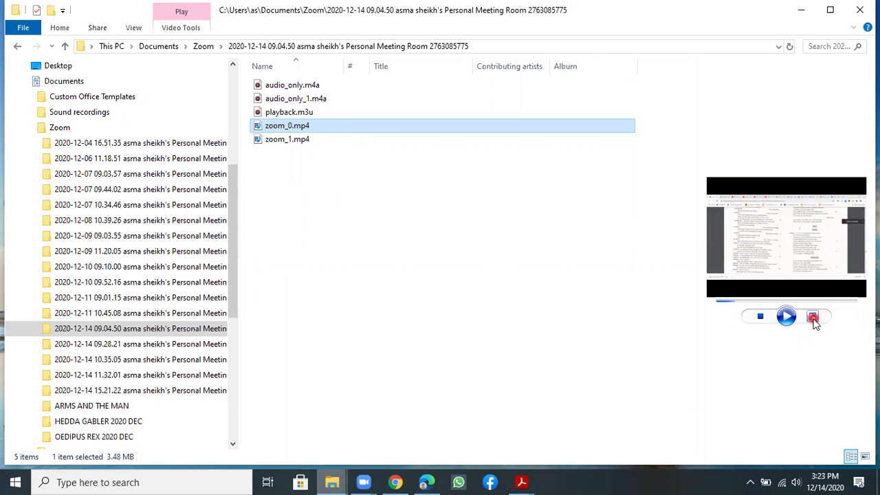
pyautogui.press('Return')
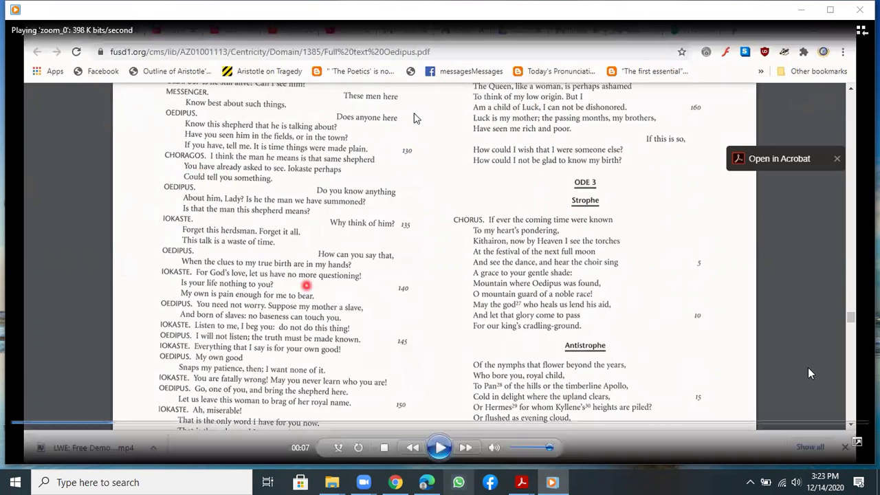
pyautogui.click(802, 11)
# Step: Rename zoom_0.mp4 as "edipus rex ode 3 text with explaination.mp4"
pyautogui.click(283, 129)
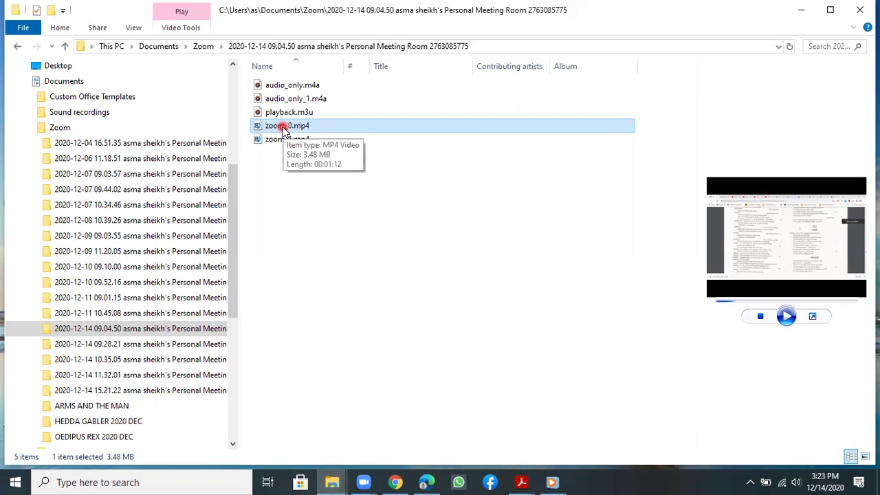
pyautogui.click(281, 125)
pyautogui.rightClick(286, 126)
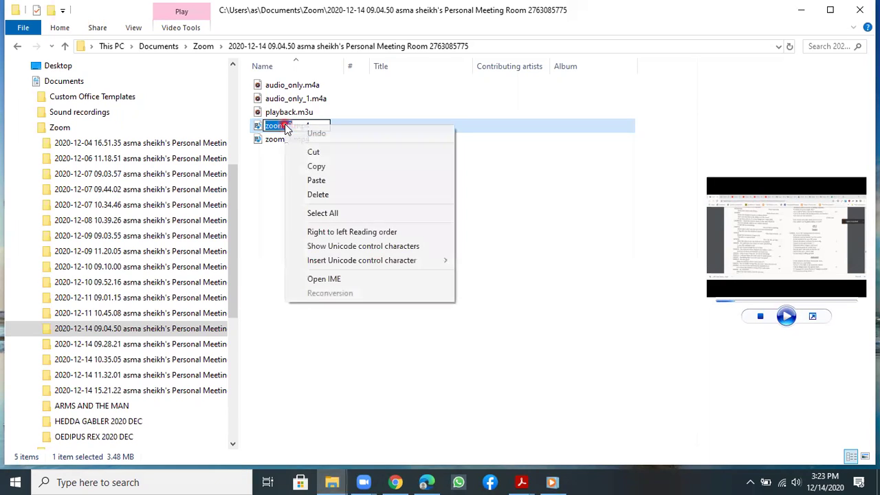
pyautogui.write('oedipus rex ode')
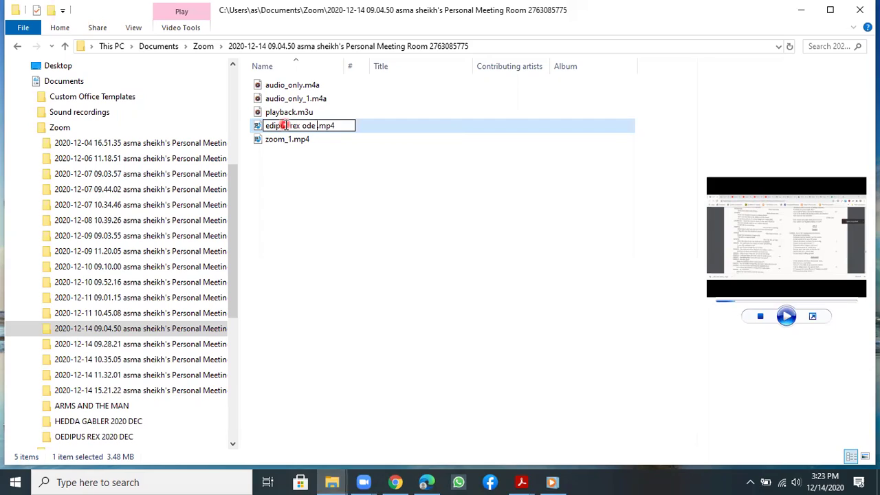
pyautogui.write(' 3 text with explaination')
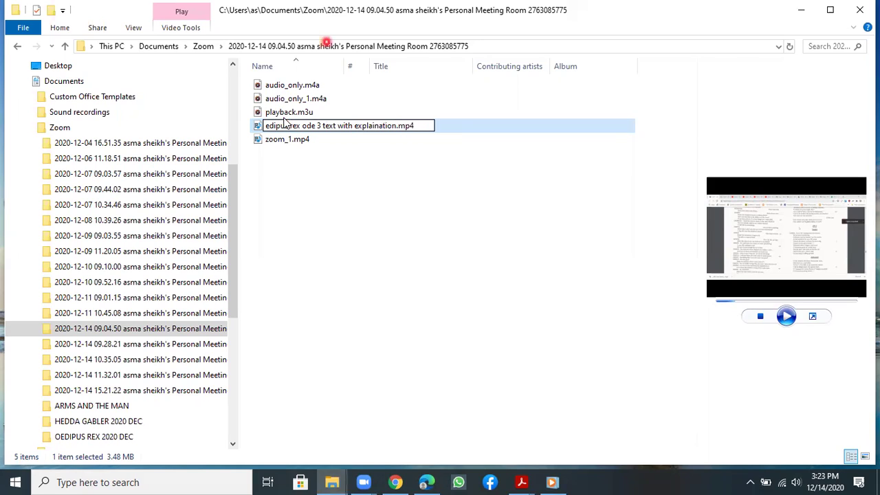
# Step: Play zoom_1.mp4 in the media player and skip forward through it to about 12 minutes to check its content
pyautogui.click(282, 141)
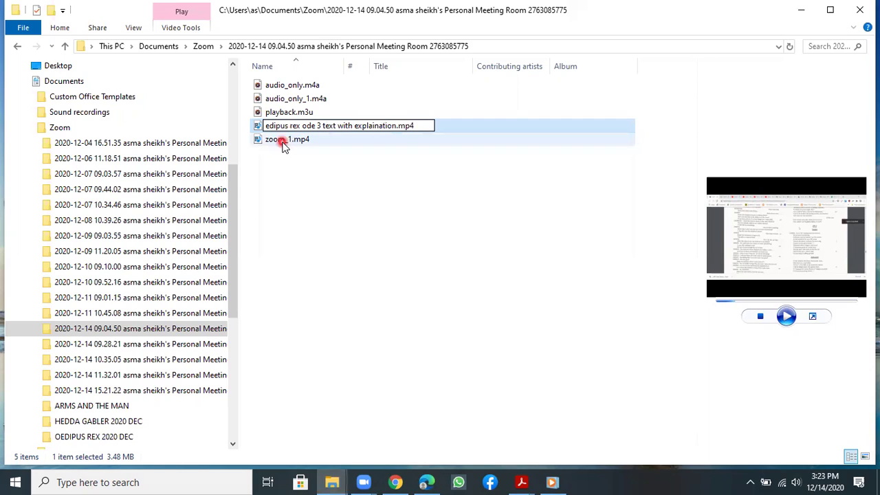
pyautogui.click(785, 316)
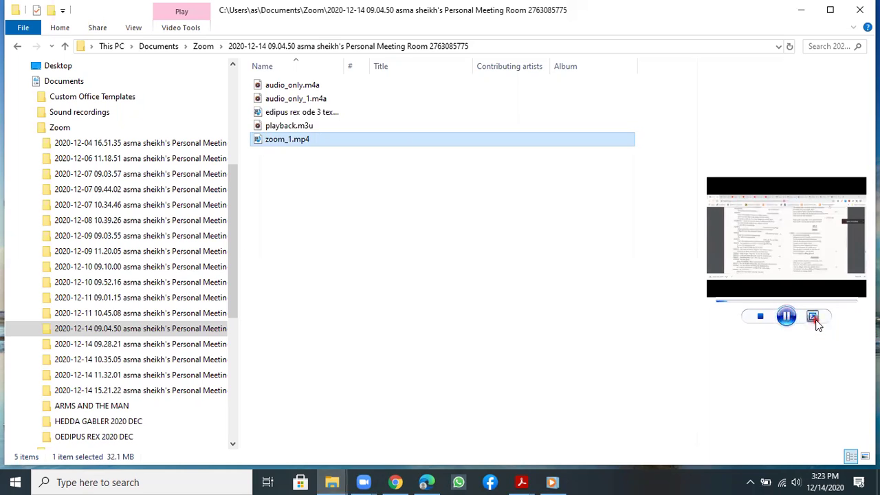
pyautogui.click(814, 317)
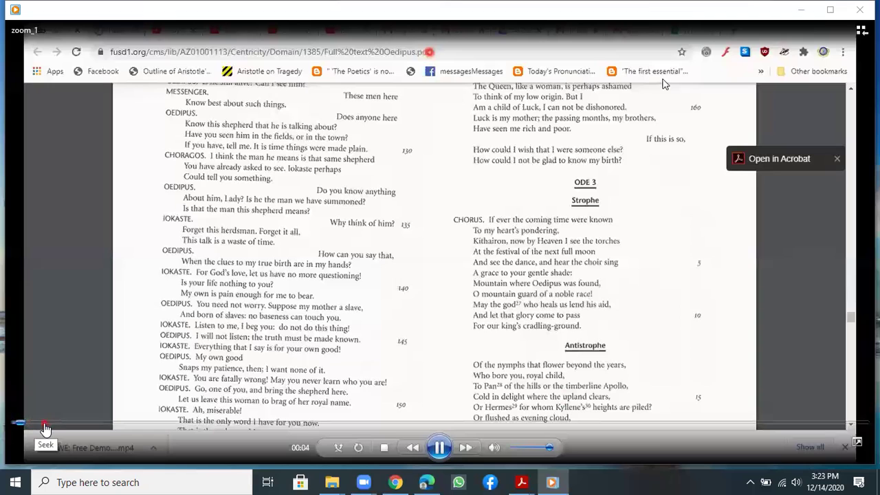
pyautogui.click(94, 422)
pyautogui.click(113, 423)
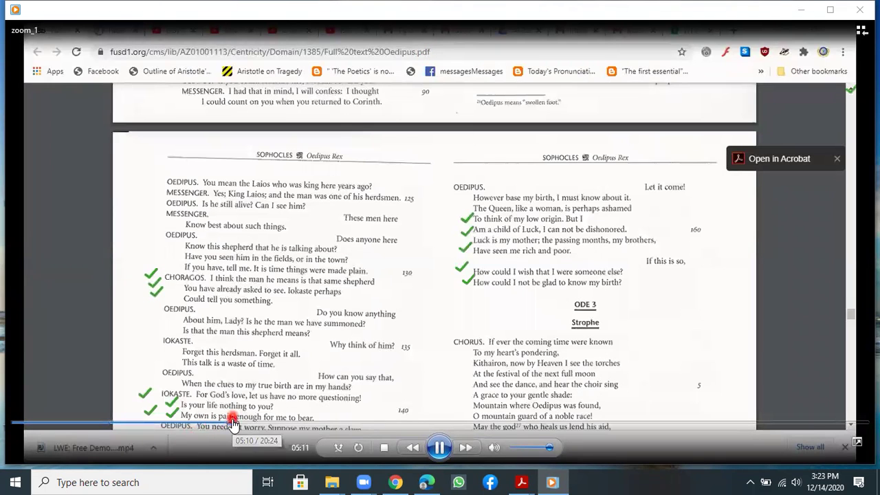
pyautogui.click(234, 423)
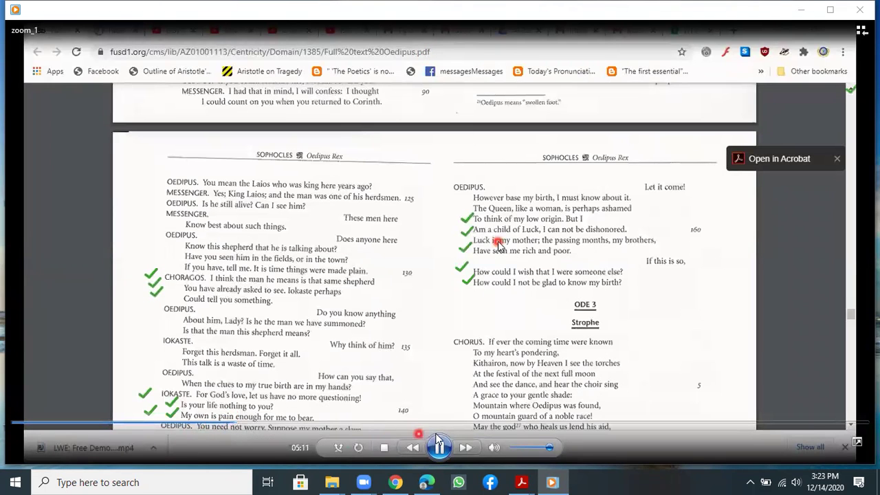
pyautogui.click(352, 422)
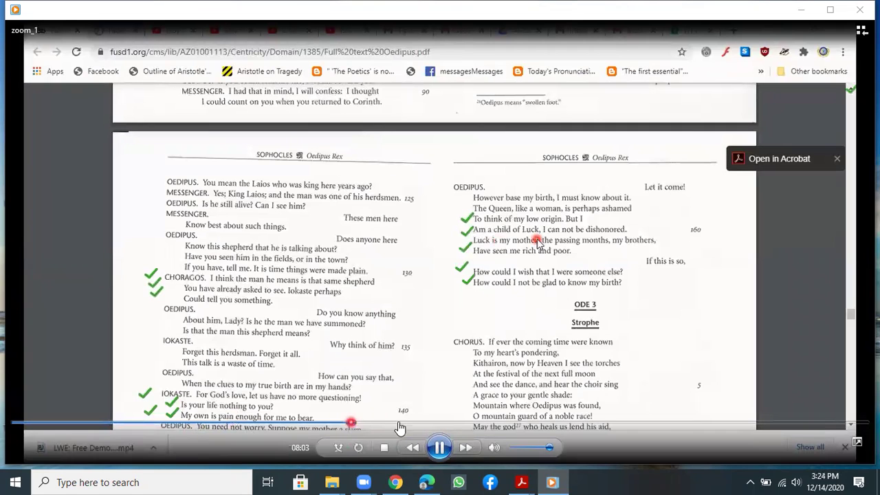
pyautogui.click(442, 423)
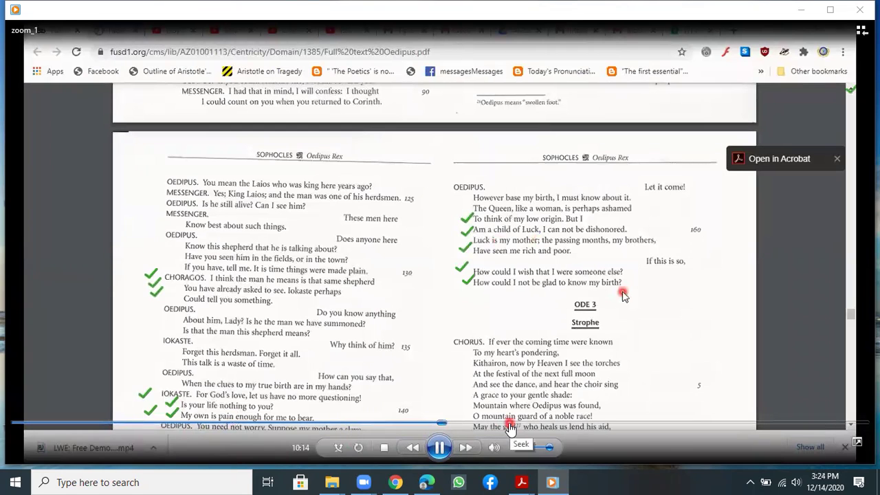
pyautogui.click(523, 424)
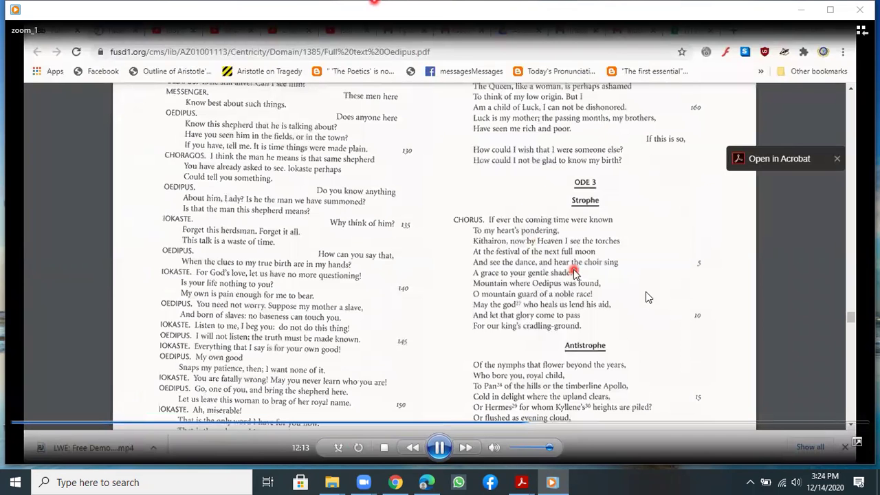
# Step: Pause the zoom_1 video and return to the 2020-12-14 09.04.50 meeting folder
pyautogui.click(800, 10)
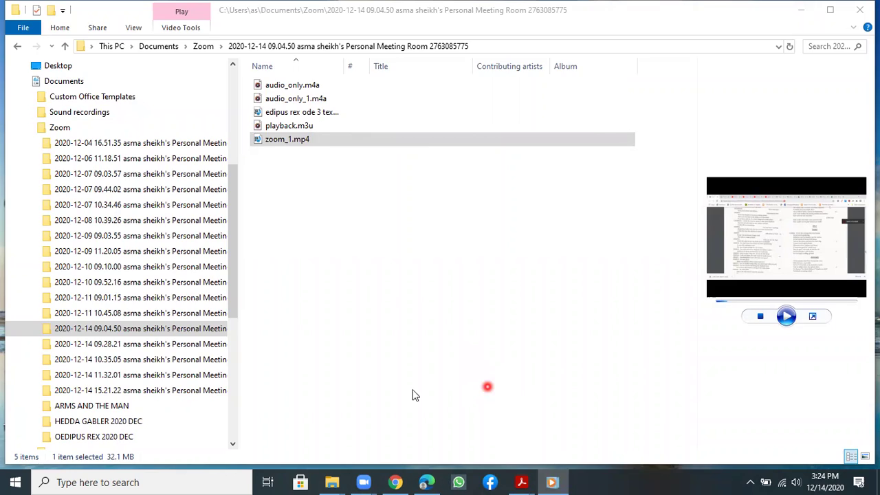
pyautogui.hotkey('alt', 'Tab')
pyautogui.click(440, 449)
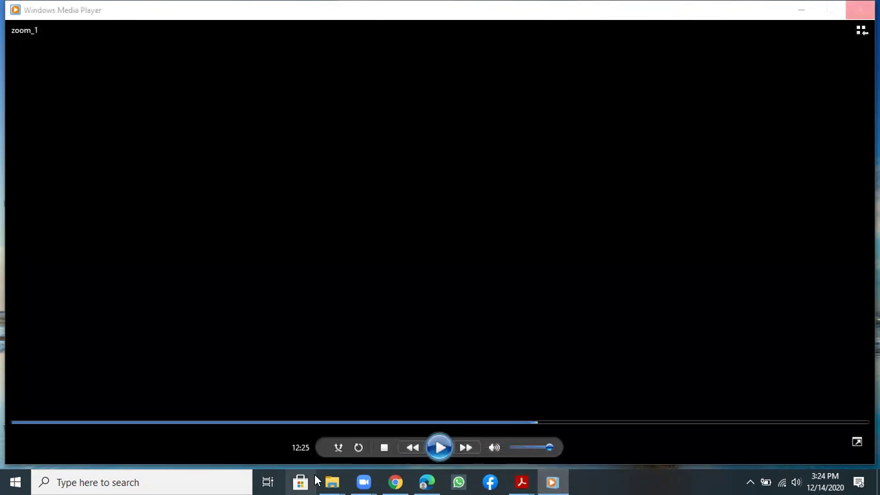
pyautogui.click(801, 9)
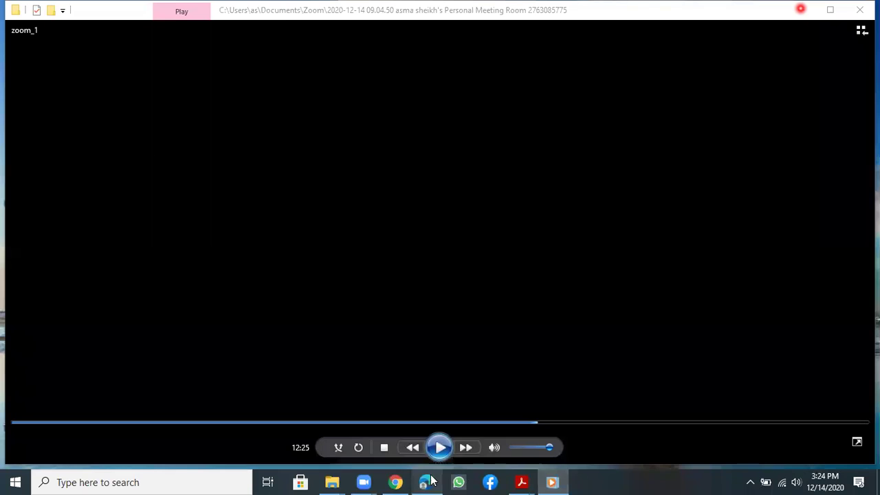
pyautogui.moveTo(332, 480)
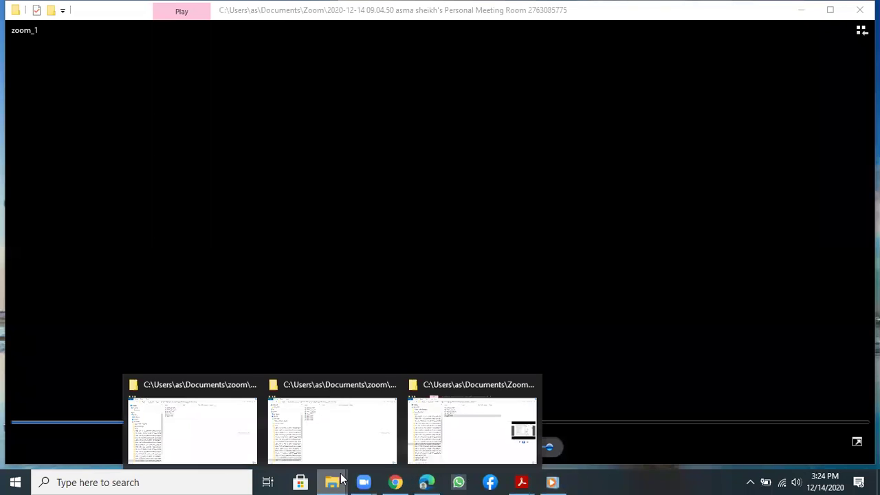
pyautogui.click(465, 422)
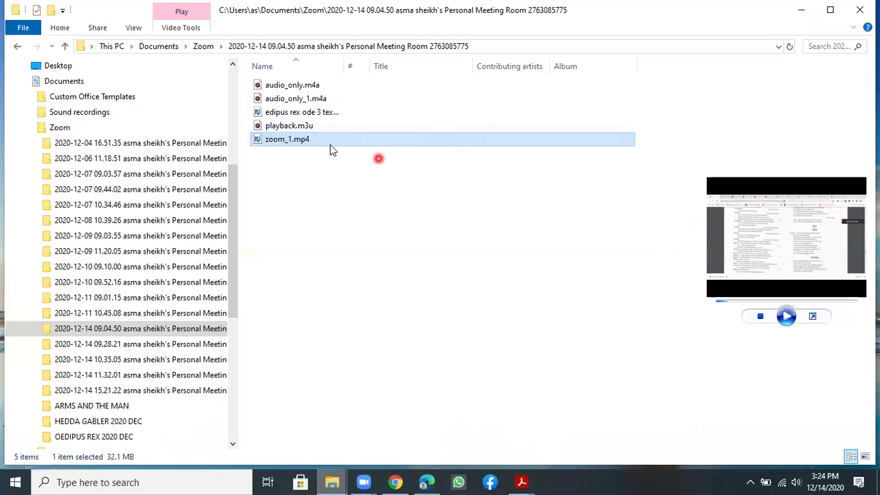
# Step: Preview the renamed Oedipus Rex Ode 3 video in the folder, skipping ahead to near its end
pyautogui.click(300, 115)
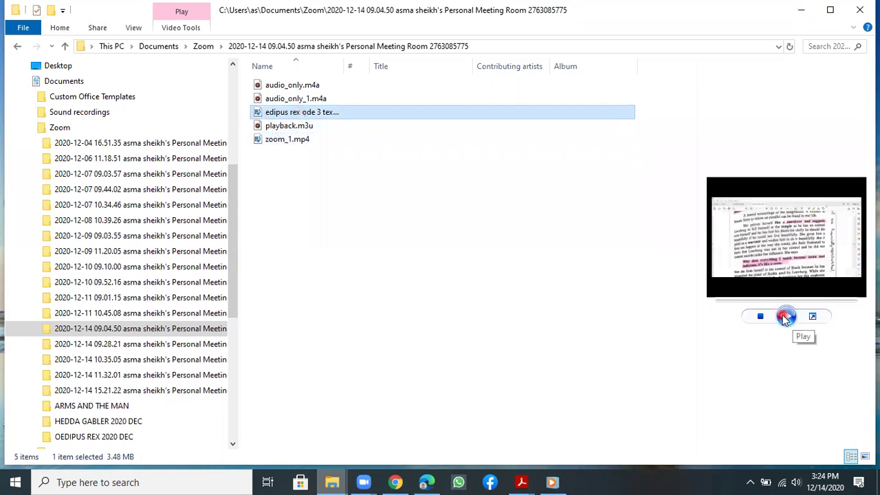
pyautogui.click(786, 317)
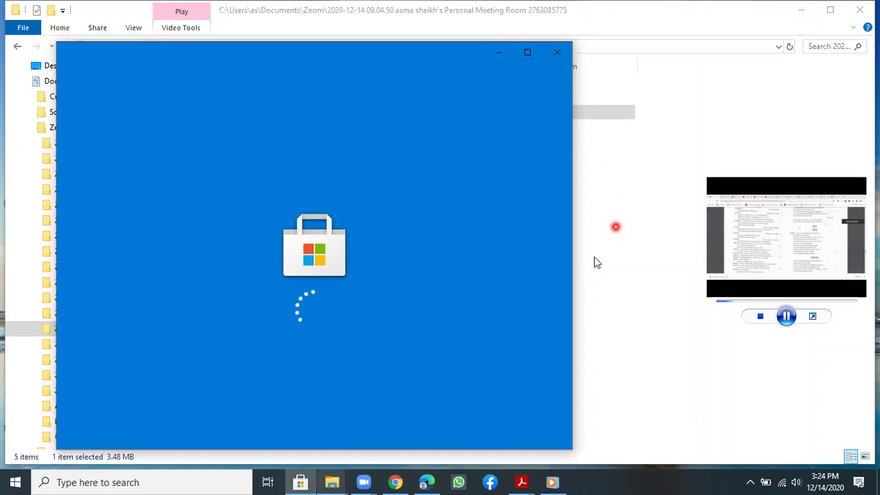
pyautogui.click(527, 52)
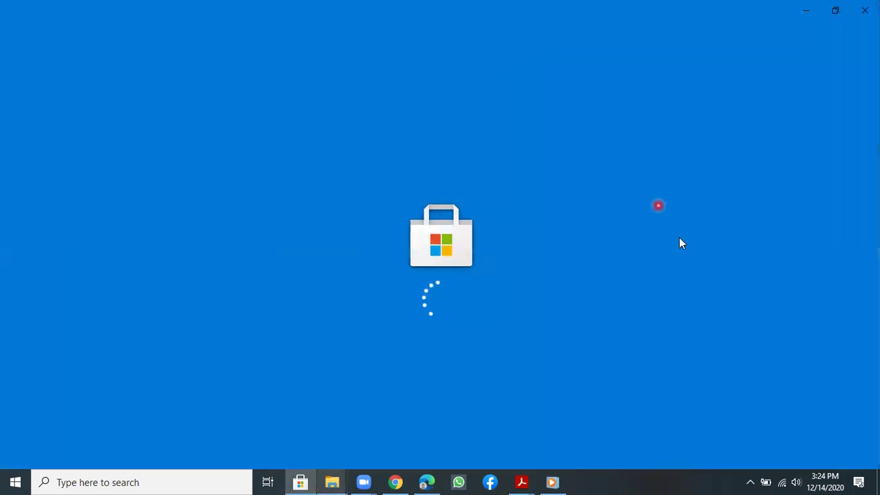
pyautogui.click(805, 10)
pyautogui.click(770, 300)
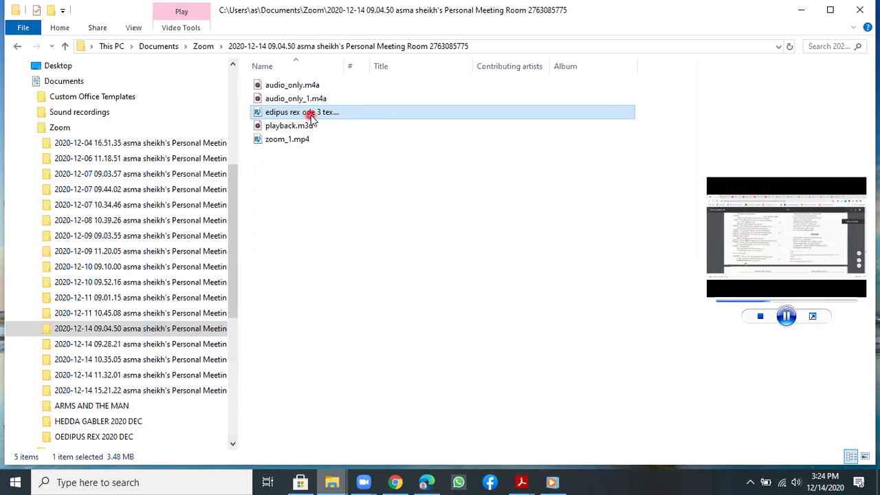
pyautogui.click(811, 303)
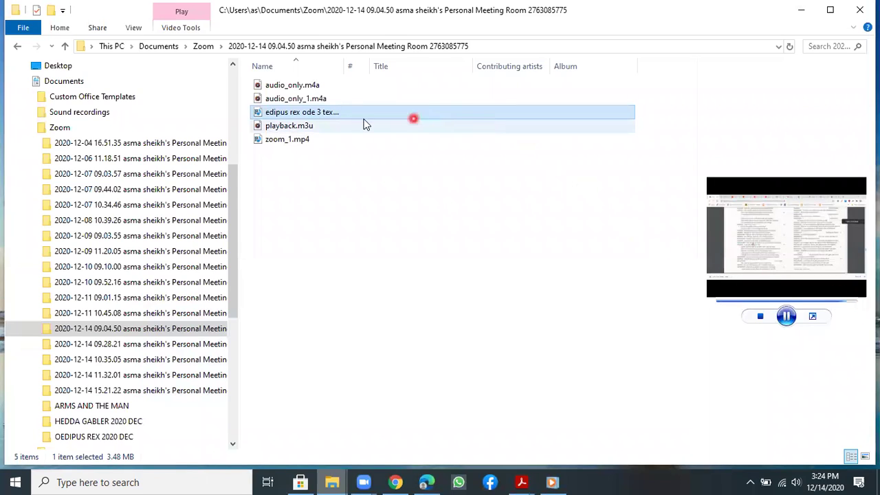
# Step: Copy the name "edipus rex ode 3 text with explaination" from the already renamed video file, leaving out the extension
pyautogui.click(334, 114)
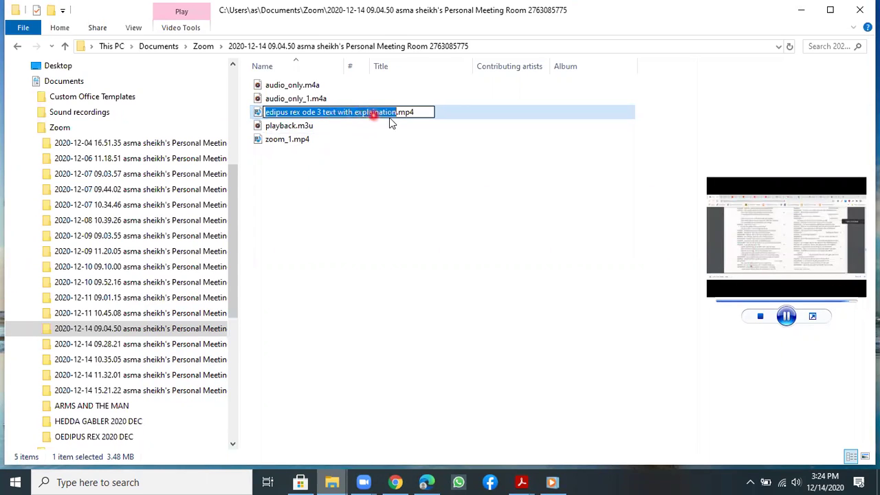
pyautogui.rightClick(366, 115)
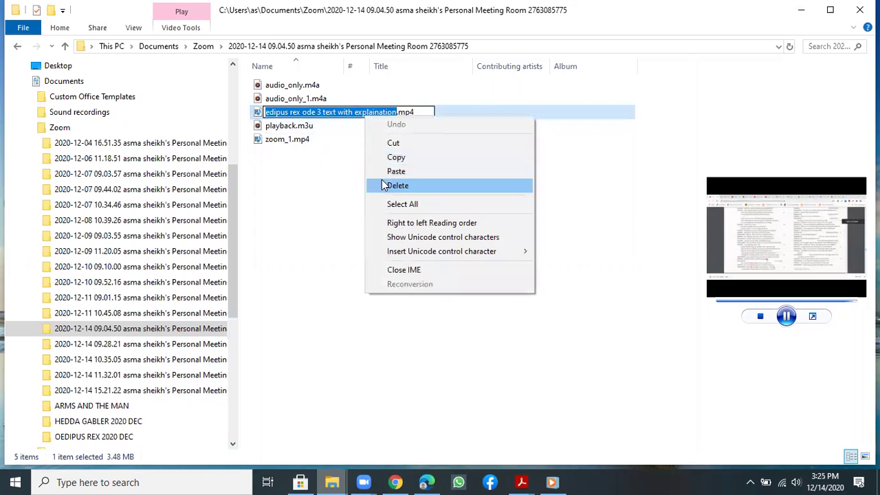
pyautogui.click(395, 158)
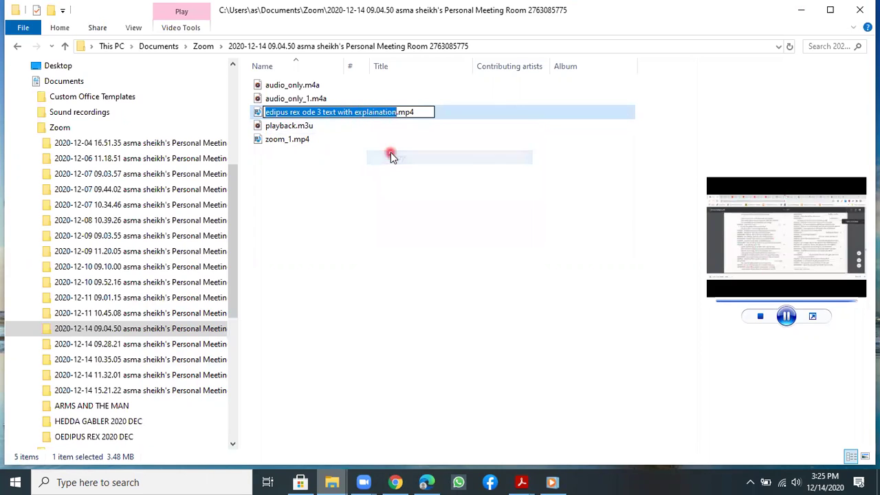
pyautogui.click(259, 117)
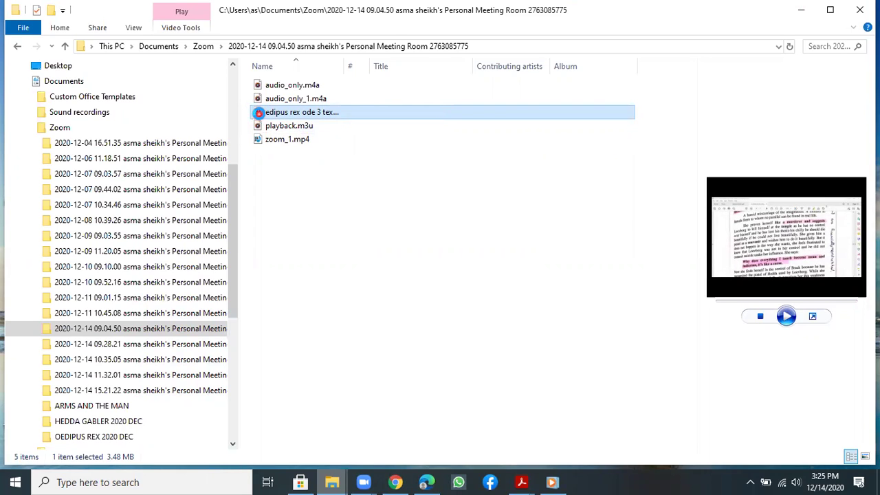
# Step: Delete the video file "edipus rex ode 3 text with explaination.mp4" from the 2020-12-14 09.04.50 meeting folder
pyautogui.click(263, 138)
pyautogui.click(272, 112)
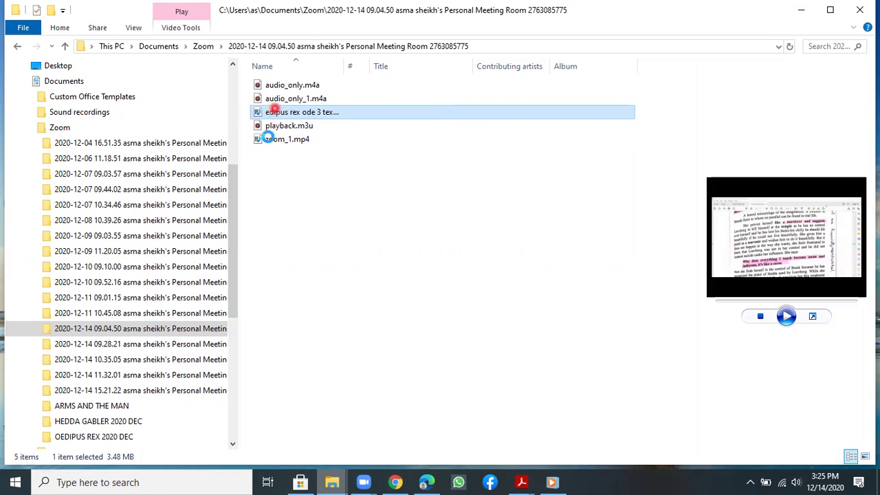
pyautogui.rightClick(269, 113)
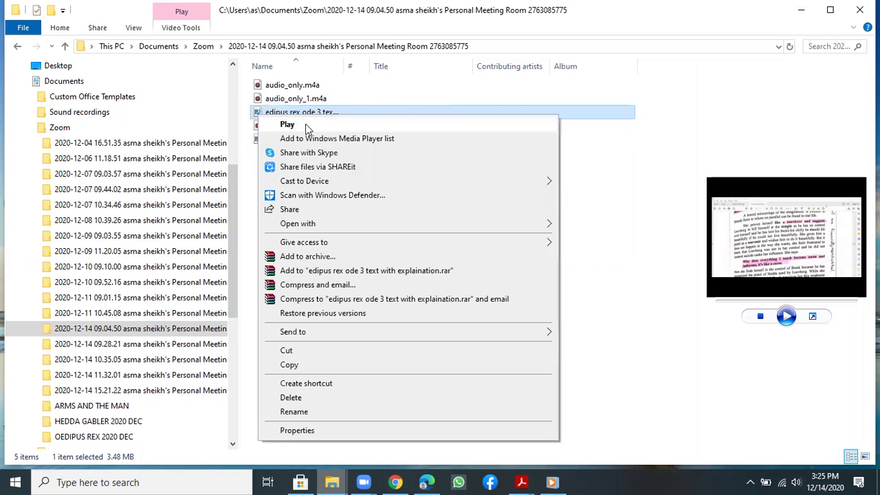
pyautogui.click(291, 398)
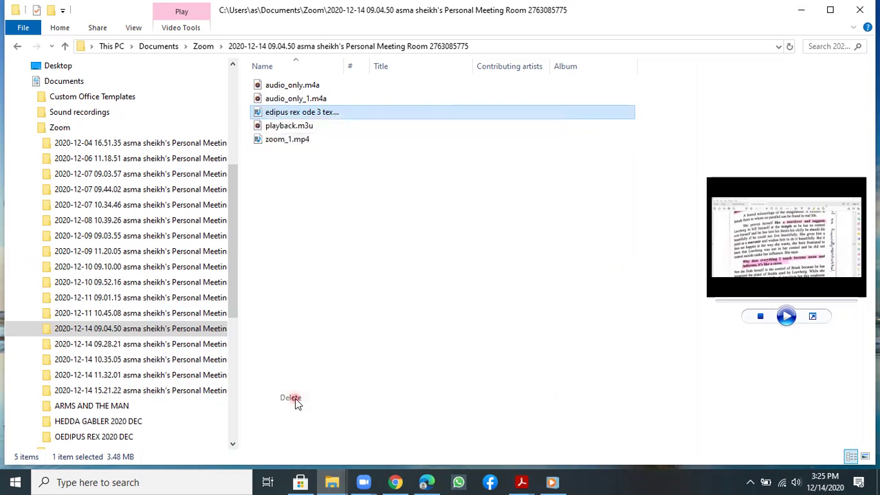
# Step: Rename zoom_1.mp4 as "edipus rex ode 3 text with explaination.mp4" using the copied name
pyautogui.click(278, 130)
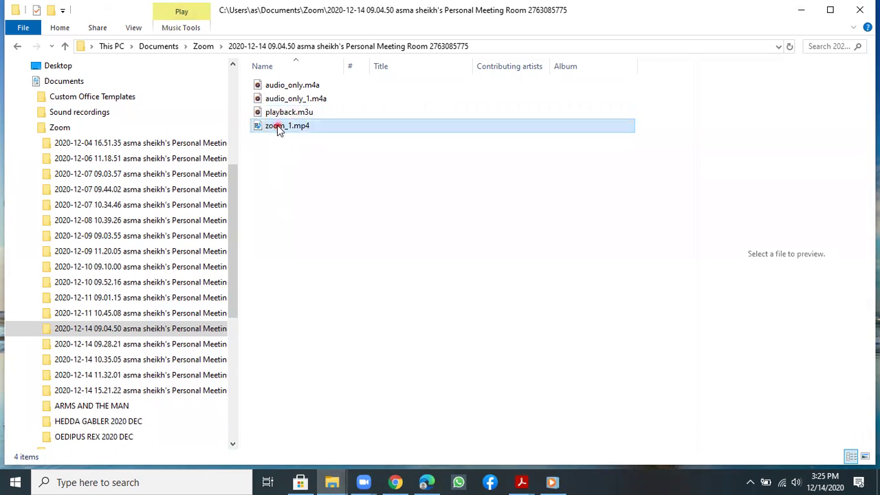
pyautogui.click(275, 129)
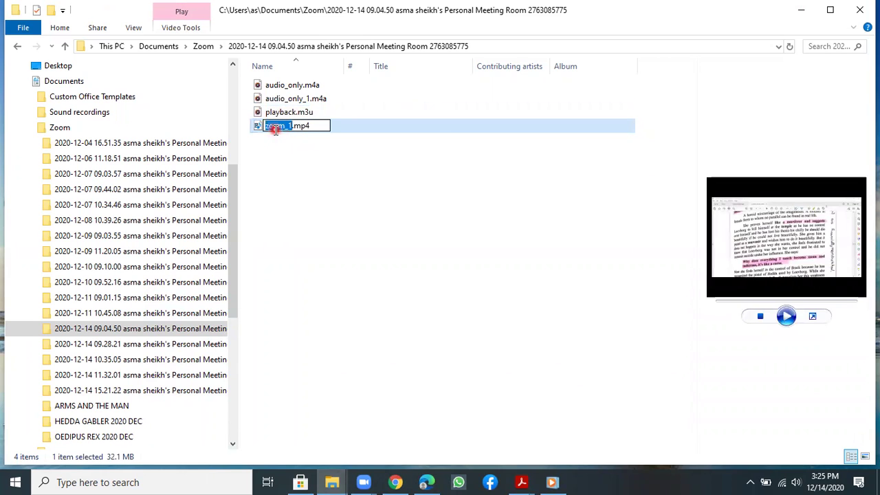
pyautogui.rightClick(275, 130)
pyautogui.click(319, 186)
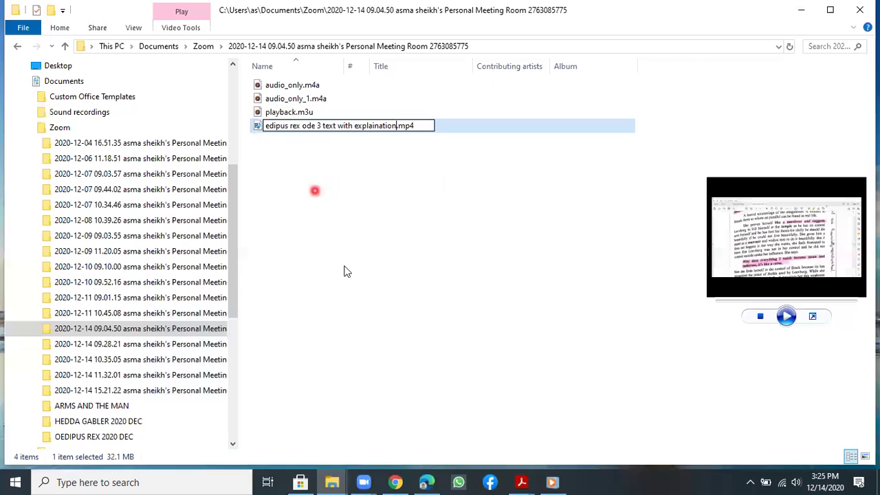
pyautogui.click(471, 431)
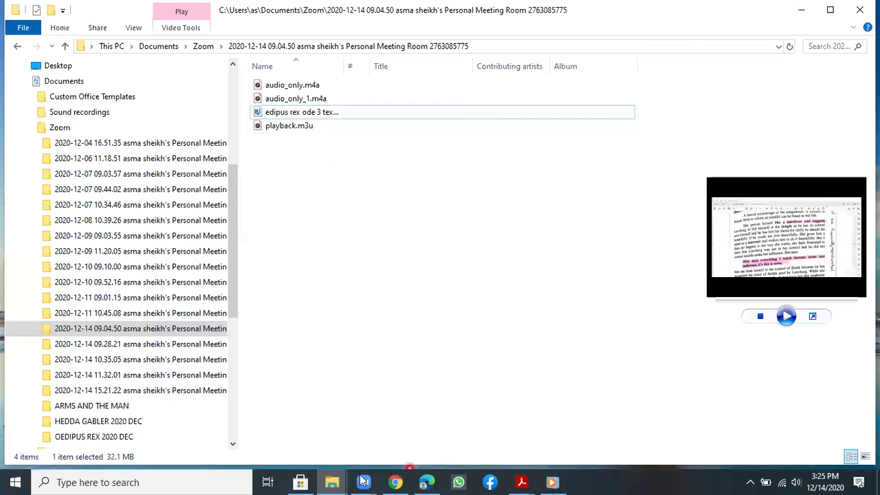
# Step: Switch to Chrome, open YouTube Studio in a new tab and start selecting a file for a new video upload
pyautogui.click(396, 481)
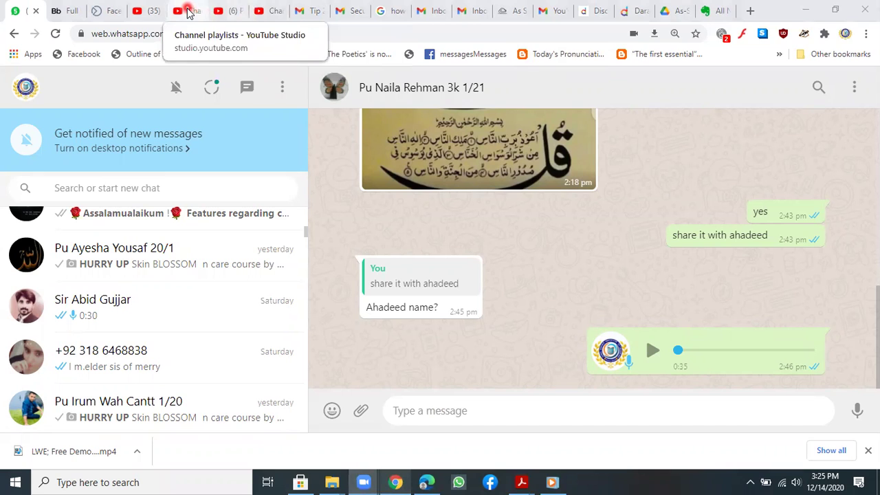
pyautogui.click(749, 11)
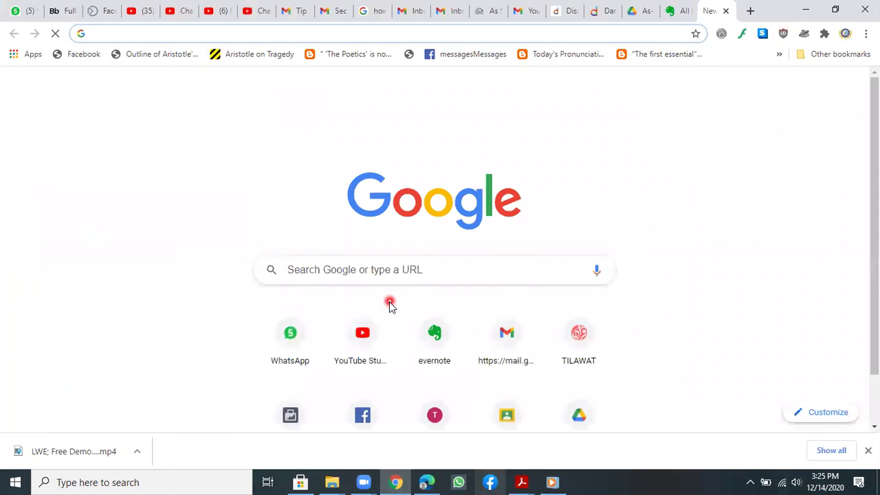
pyautogui.click(368, 333)
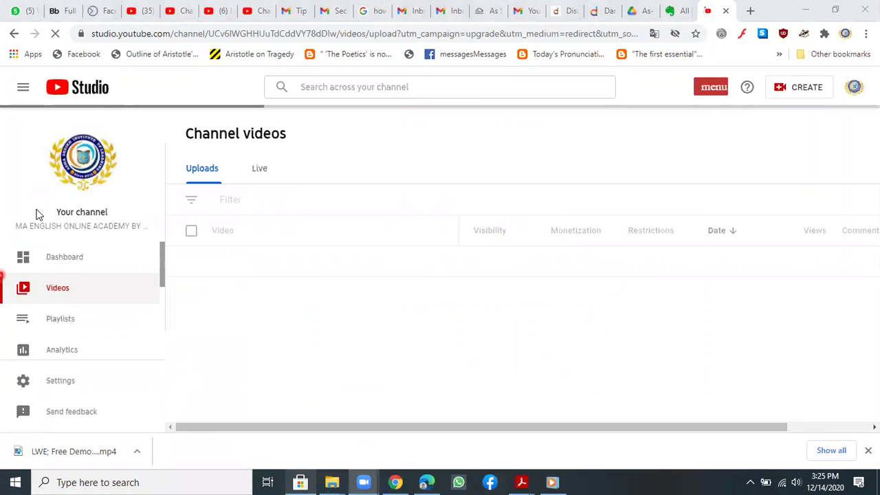
pyautogui.click(803, 91)
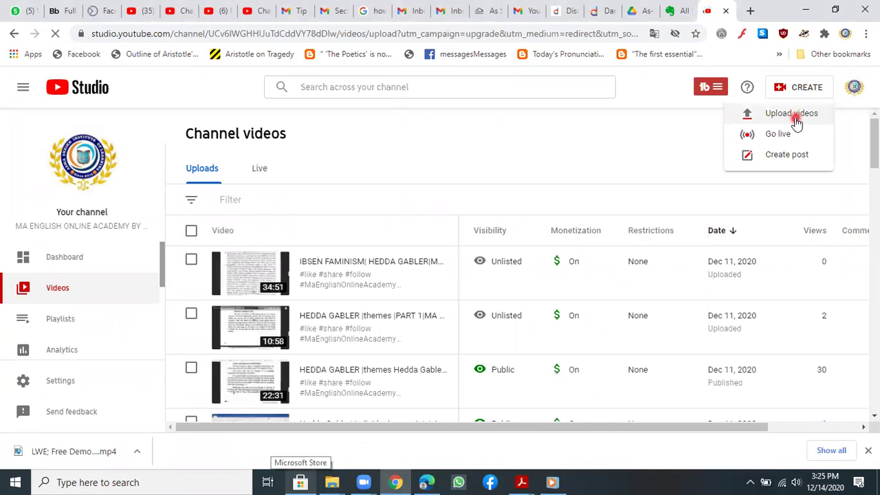
pyautogui.click(792, 116)
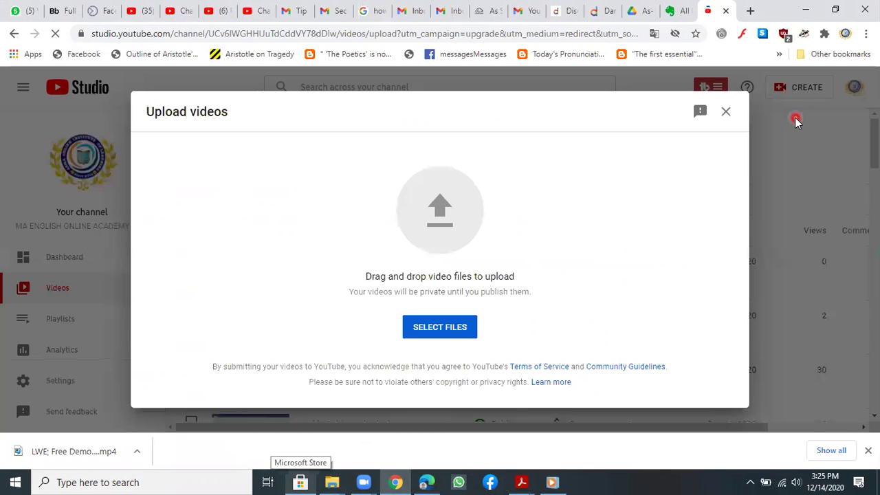
pyautogui.click(442, 332)
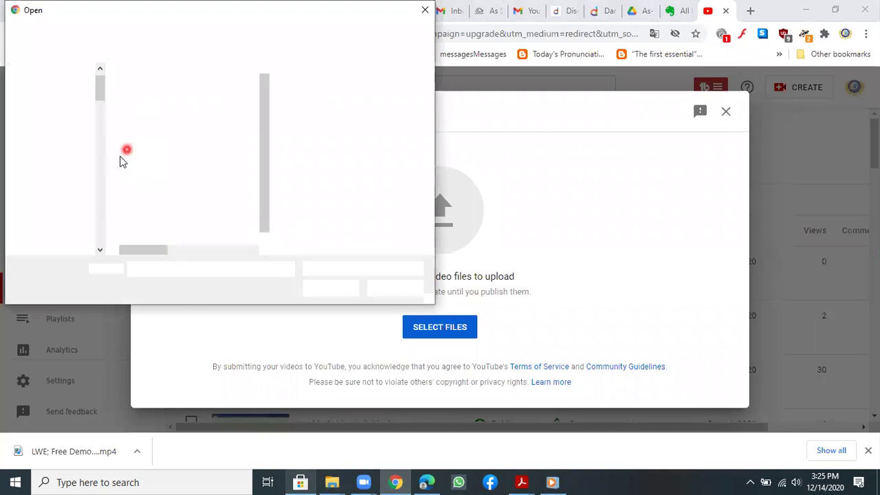
# Step: Browse to the Zoom folder inside Documents to locate the video for the upload
pyautogui.scroll(10, 81, 196)
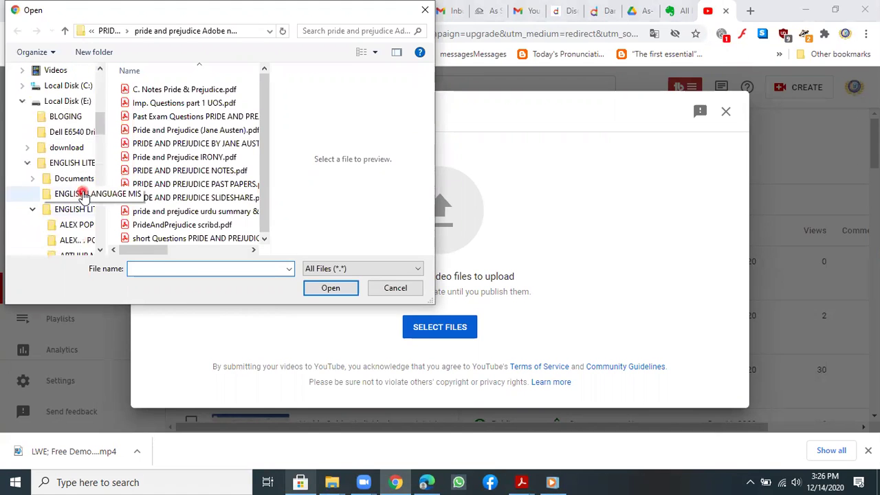
pyautogui.scroll(10, 83, 196)
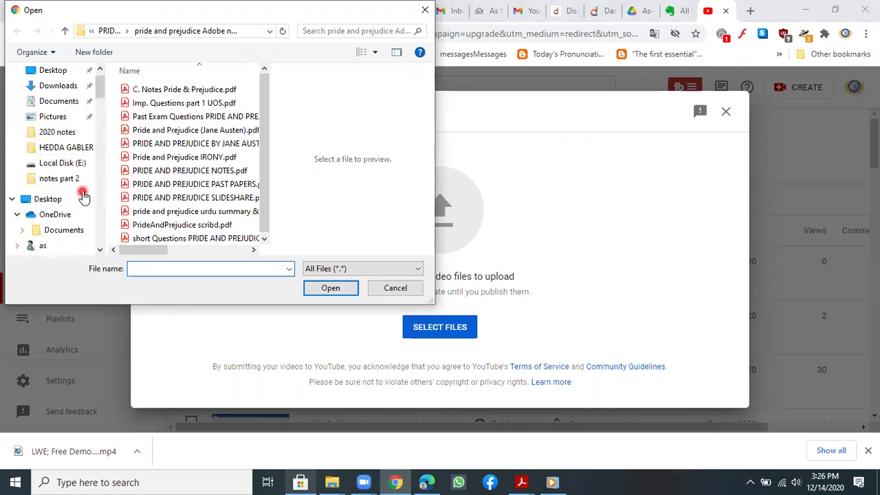
pyautogui.scroll(1, 83, 196)
pyautogui.click(72, 122)
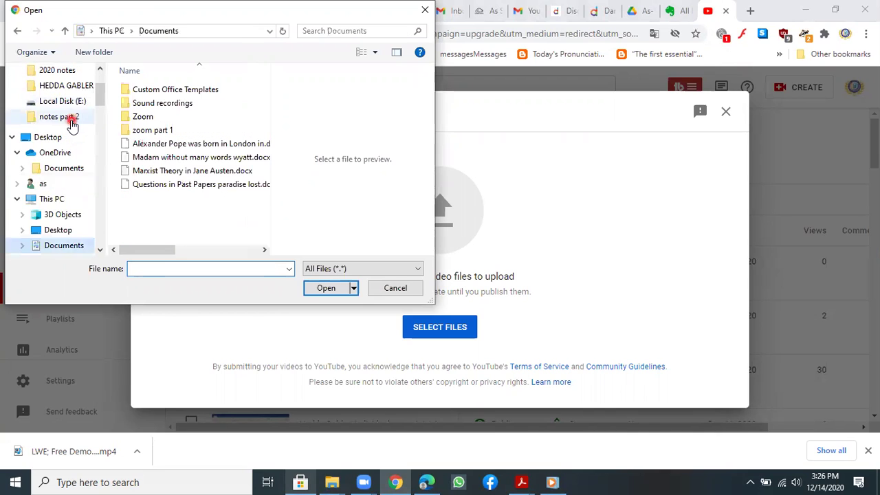
pyautogui.scroll(2, 71, 116)
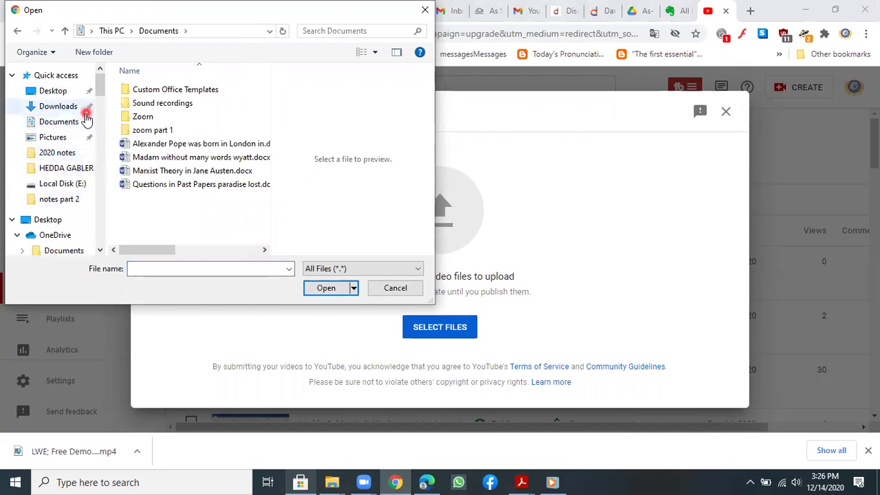
pyautogui.scroll(3, 84, 88)
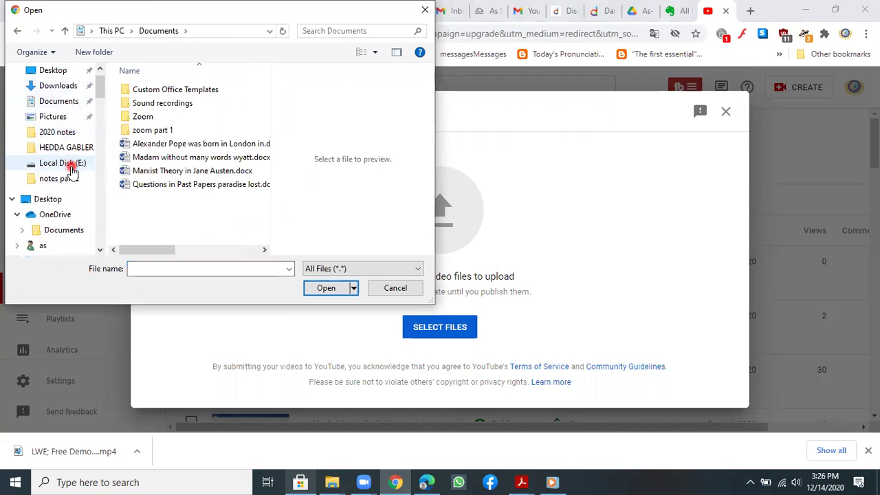
pyautogui.scroll(1, 72, 170)
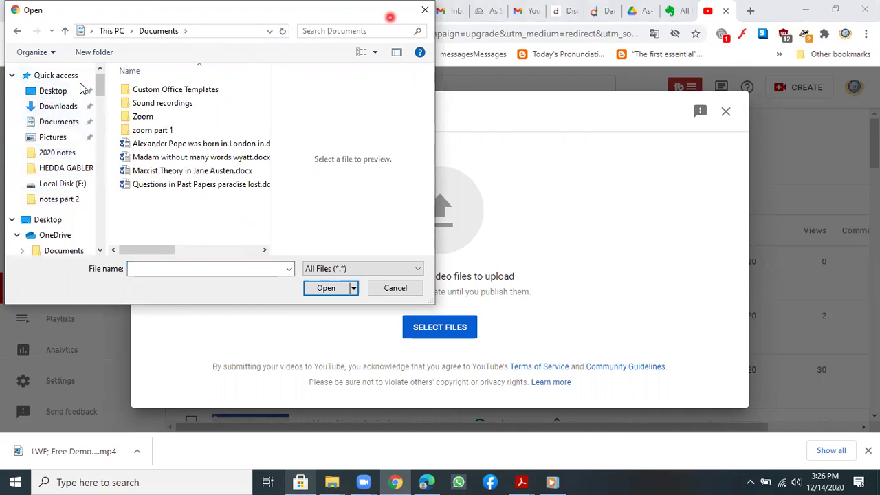
pyautogui.scroll(-2, 81, 88)
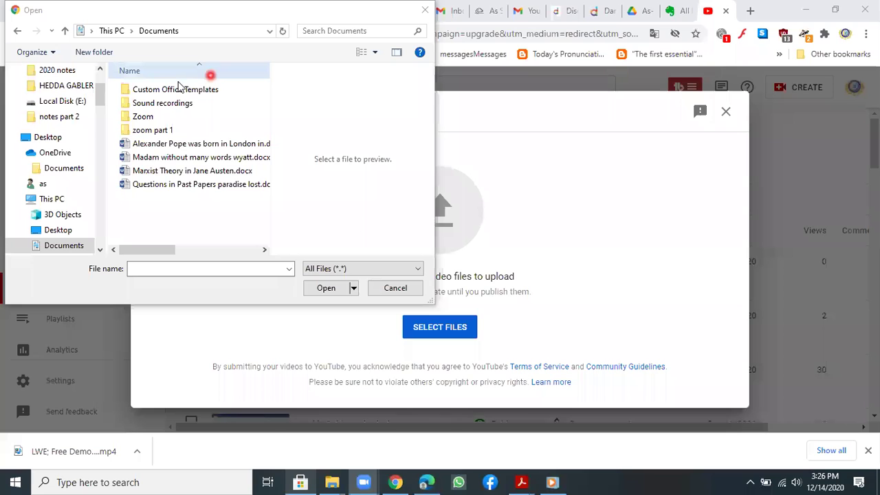
pyautogui.doubleClick(142, 117)
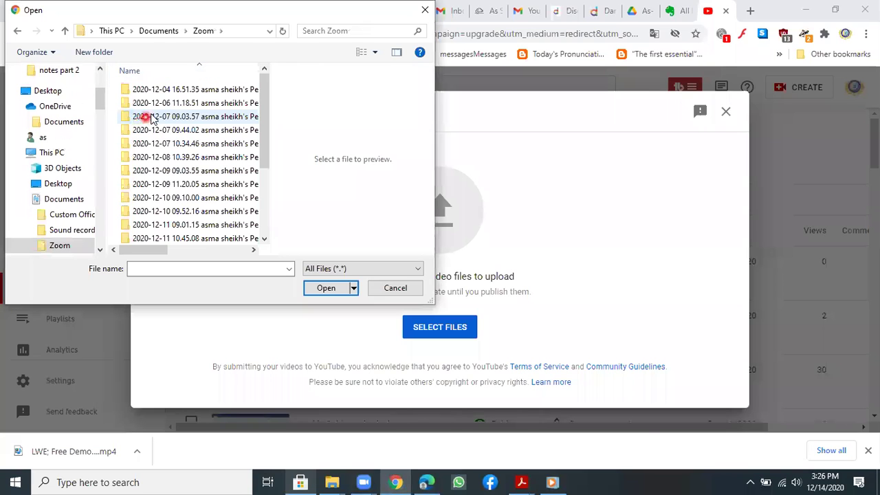
# Step: Look in the 2020-12-14 10.35.05 and 09.28.21 meeting folders for the renamed video, returning to the Zoom folder
pyautogui.scroll(-3, 232, 155)
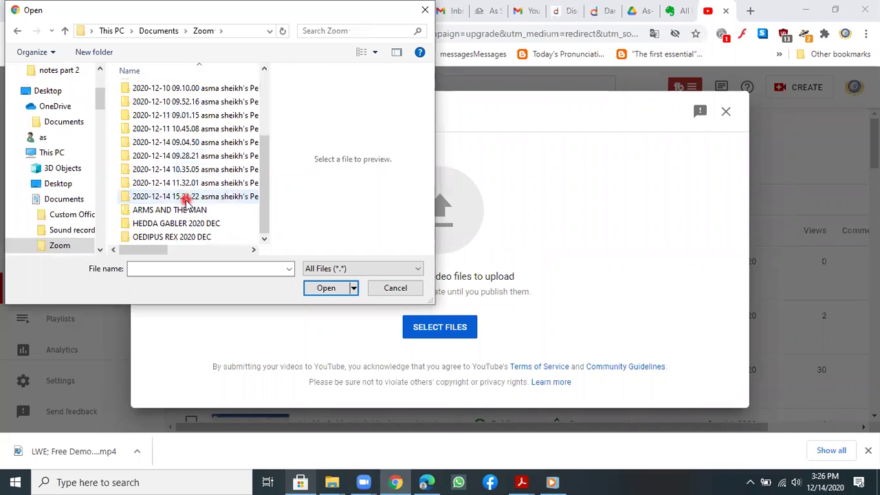
pyautogui.doubleClick(190, 170)
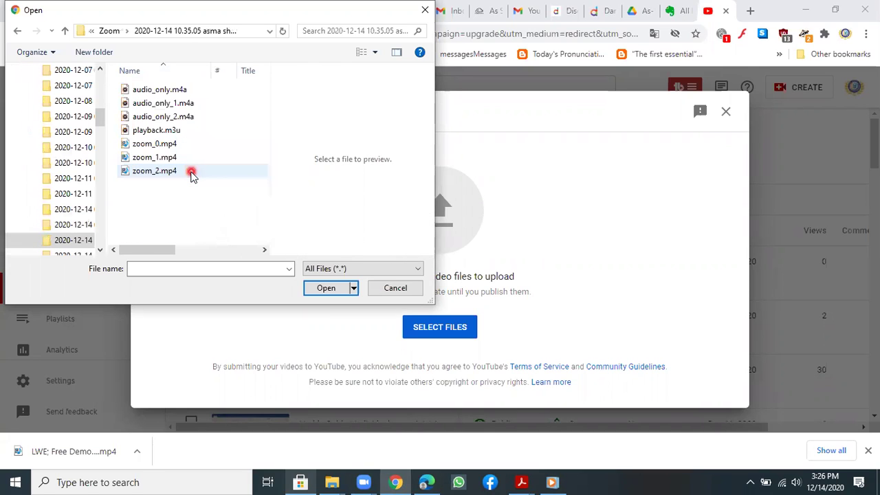
pyautogui.click(60, 33)
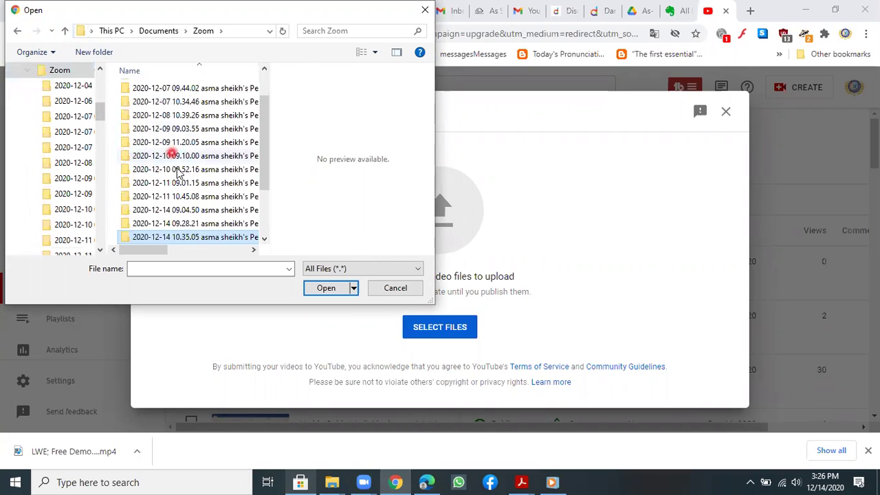
pyautogui.doubleClick(190, 222)
pyautogui.click(65, 30)
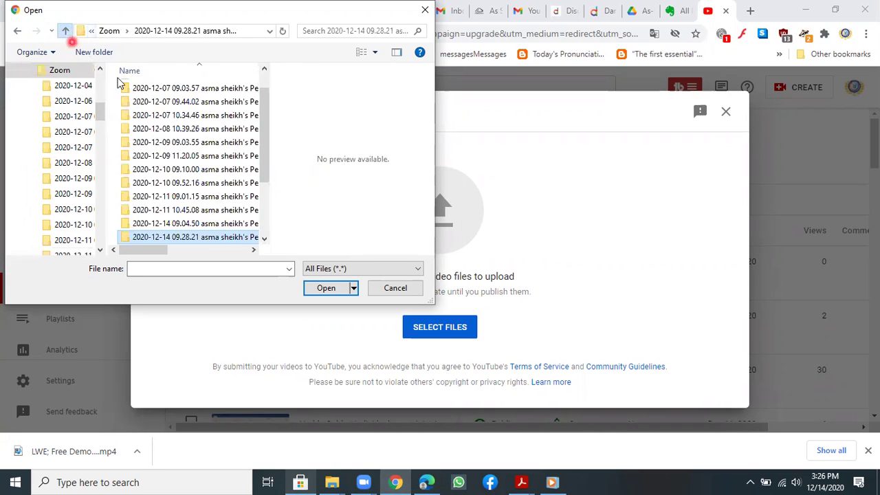
# Step: Upload "edipus rex ode 3 text with explaination.mp4" from the 2020-12-14 09.04.50 meeting folder
pyautogui.click(215, 227)
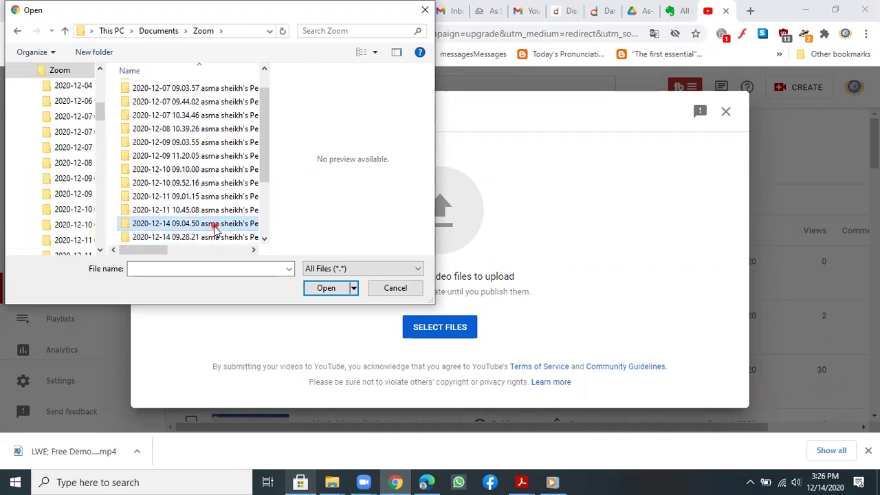
pyautogui.doubleClick(215, 227)
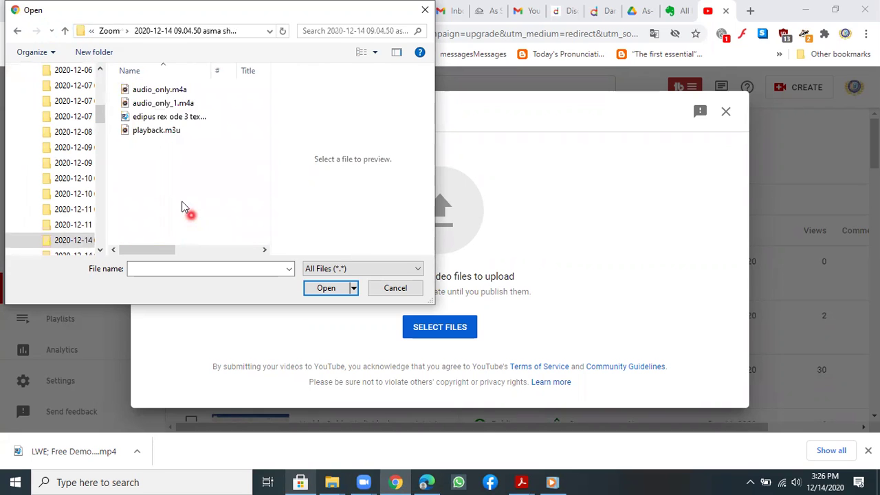
pyautogui.click(186, 121)
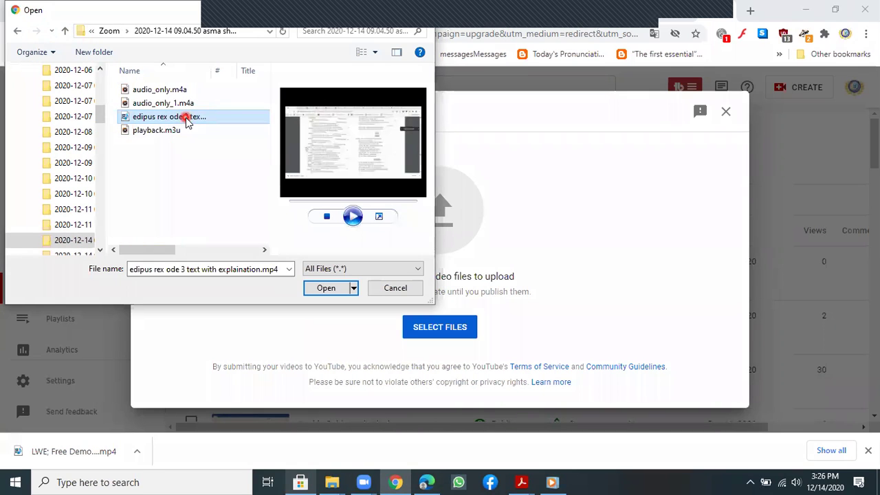
pyautogui.doubleClick(185, 121)
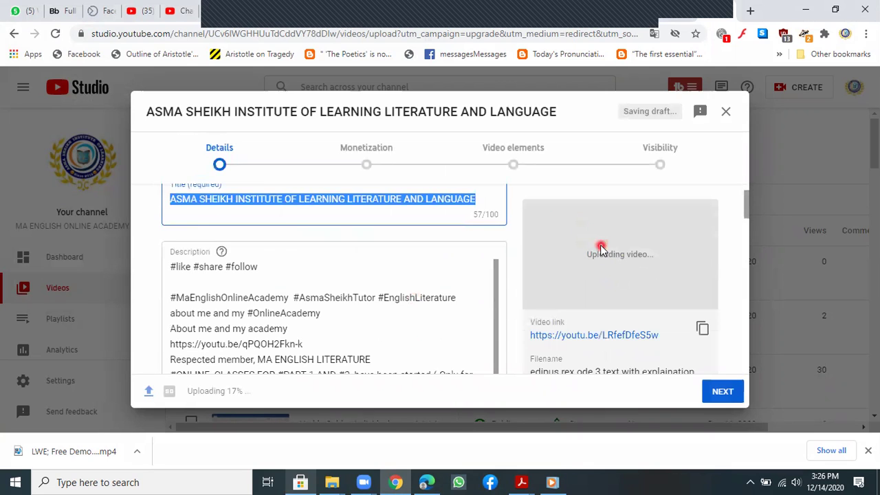
# Step: Copy the uploaded video's file name, "edipus rex ode 3 text with explaination.mp4", from the upload details
pyautogui.scroll(-3, 600, 249)
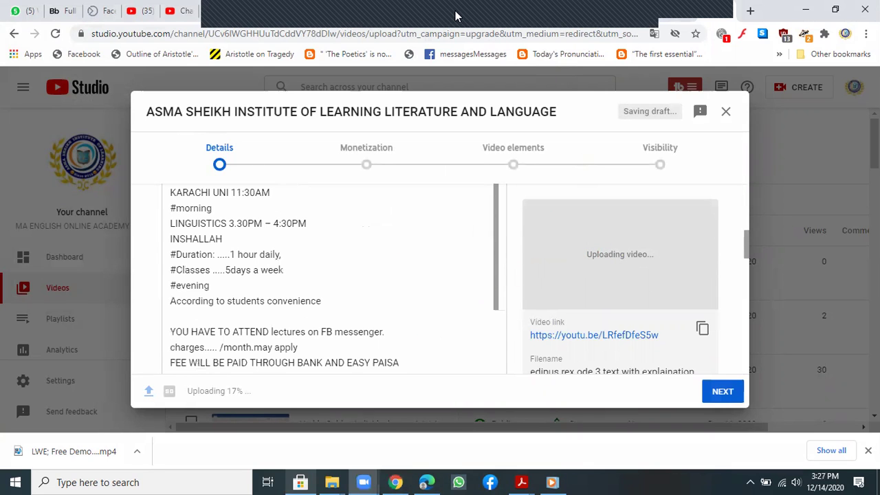
pyautogui.scroll(-5, 627, 334)
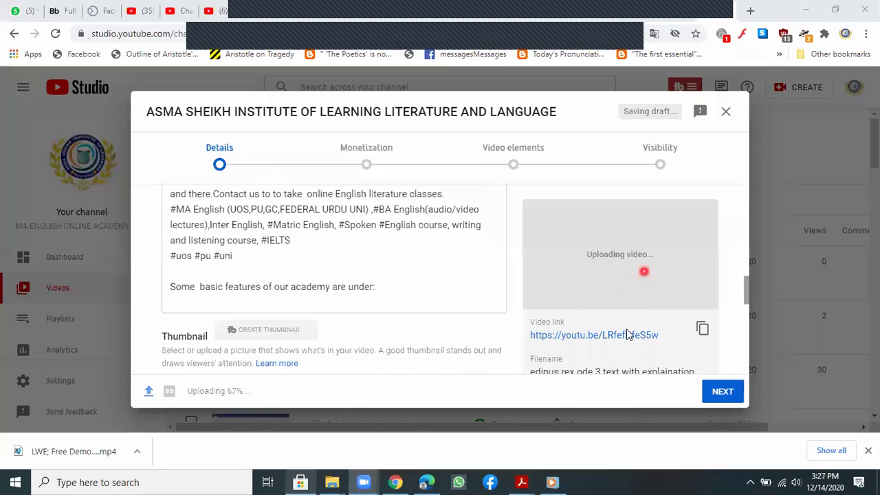
pyautogui.scroll(-2, 626, 334)
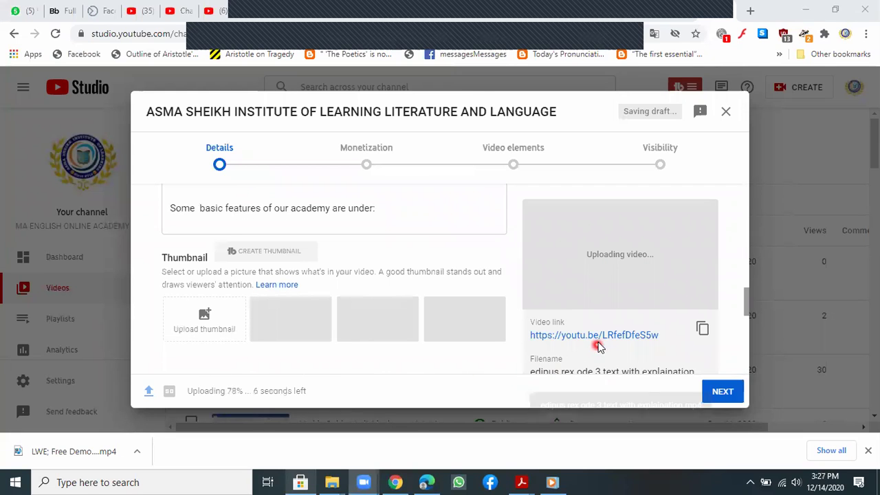
pyautogui.scroll(-3, 598, 347)
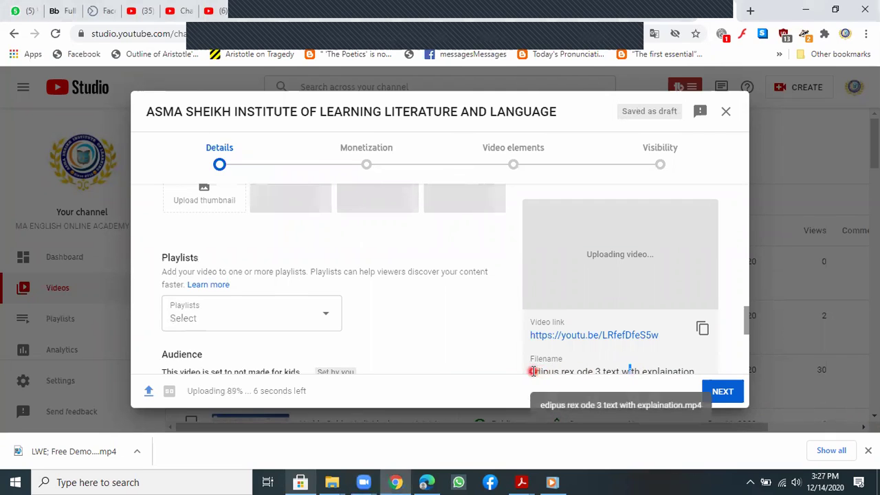
pyautogui.moveTo(749, 342); pyautogui.dragTo(748, 363)
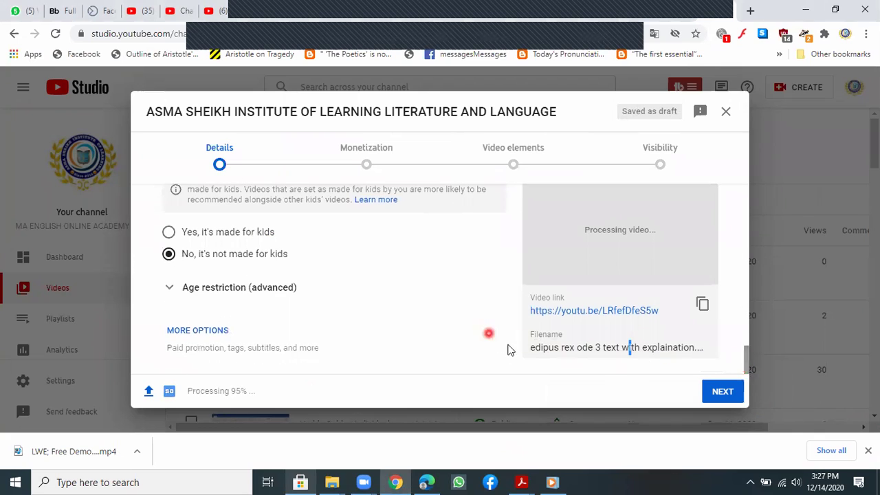
pyautogui.moveTo(531, 346); pyautogui.dragTo(715, 360)
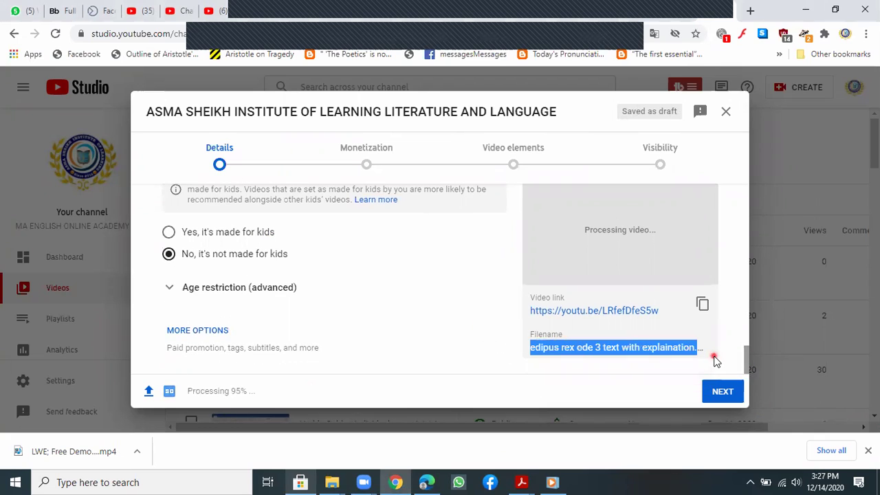
pyautogui.rightClick(616, 347)
pyautogui.click(604, 359)
# Step: Replace the video's default title with the copied file name, without its .mp4 extension
pyautogui.scroll(10, 463, 306)
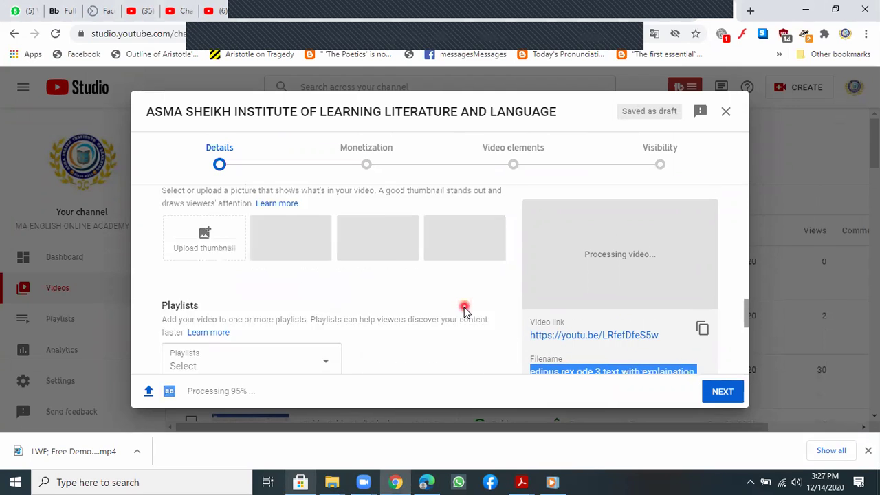
pyautogui.click(489, 239)
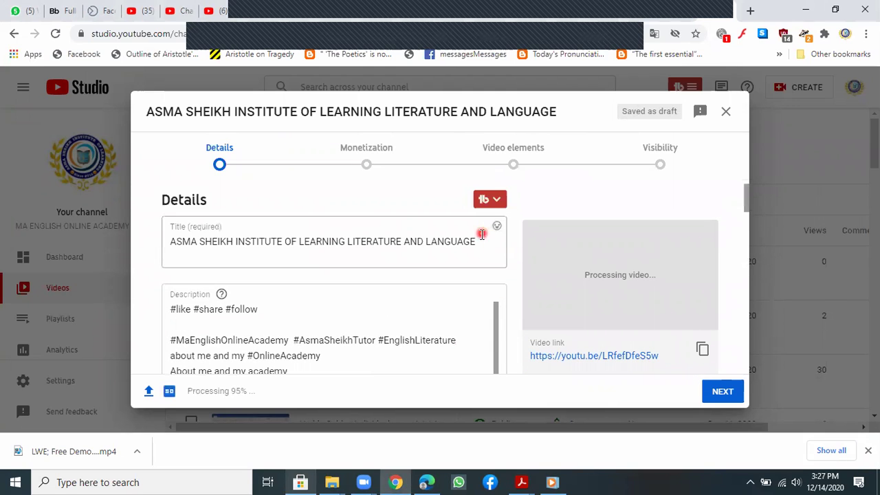
pyautogui.moveTo(478, 241); pyautogui.dragTo(134, 251)
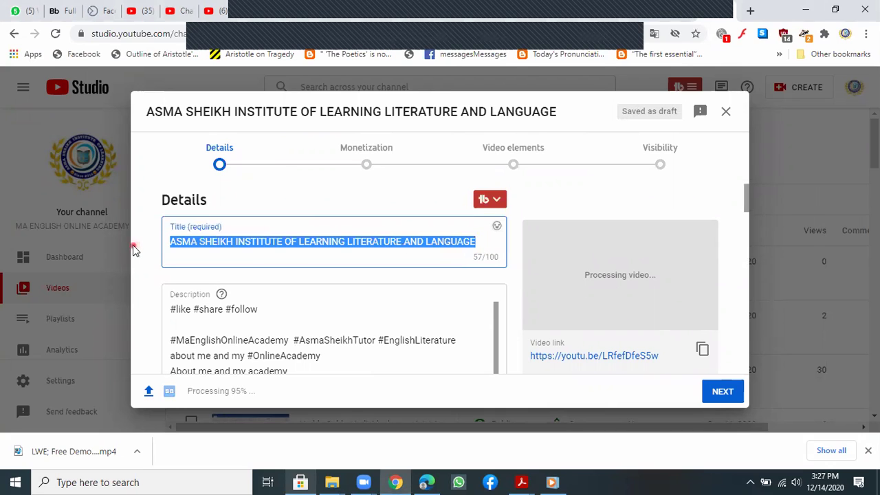
pyautogui.rightClick(221, 246)
pyautogui.click(275, 283)
pyautogui.press('BackSpace')
pyautogui.press('BackSpace')
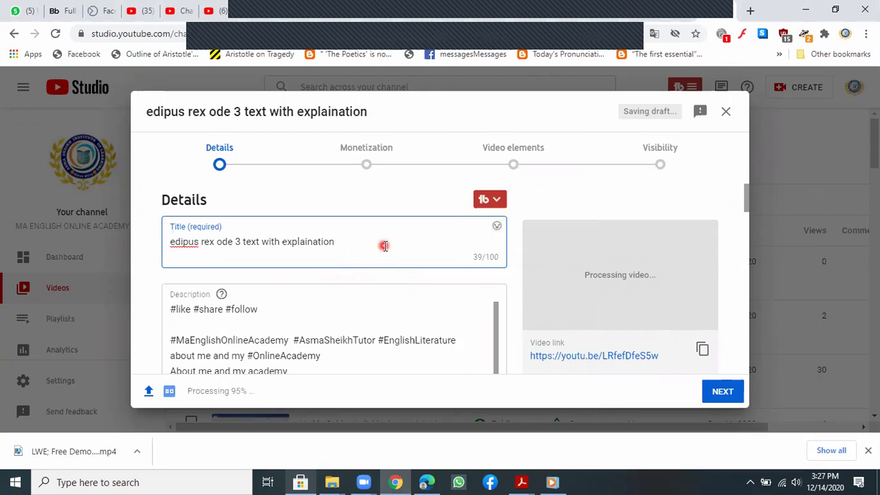
# Step: Correct the title's wording to "Oedipus Rex ode 3 text with explanation", fixing the misspelled words and capitalizing "Rex"
pyautogui.rightClick(182, 242)
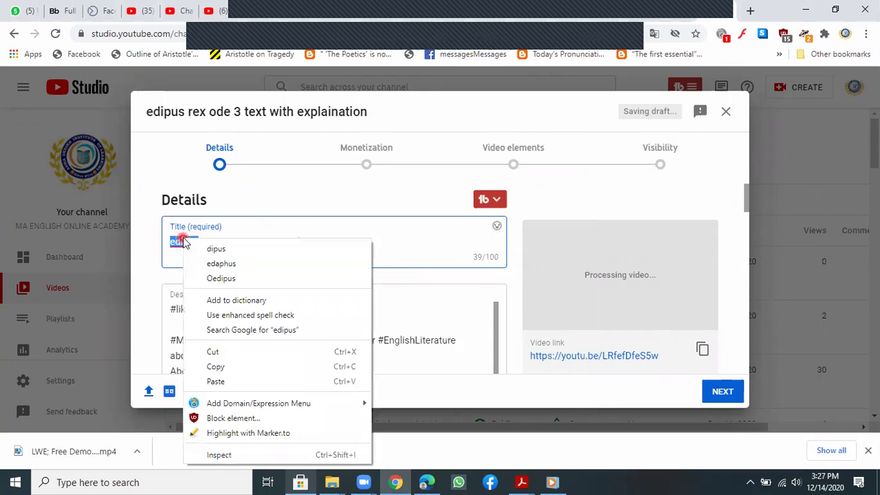
pyautogui.click(198, 277)
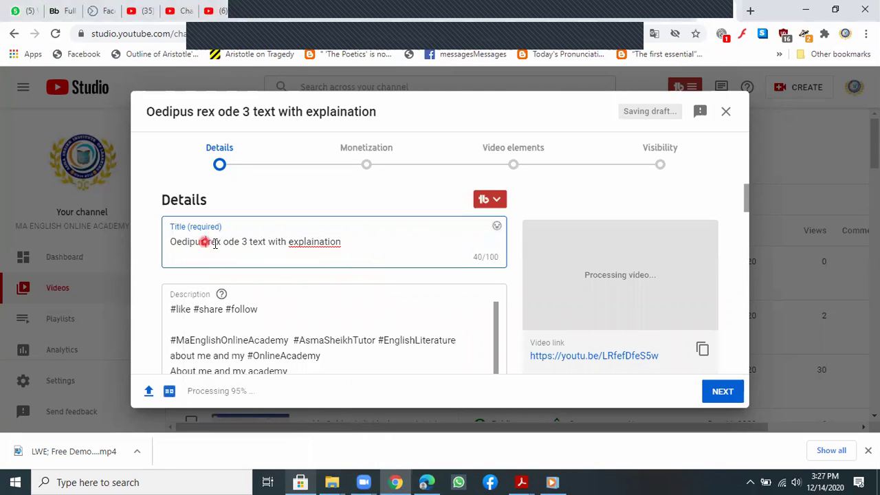
pyautogui.press('BackSpace')
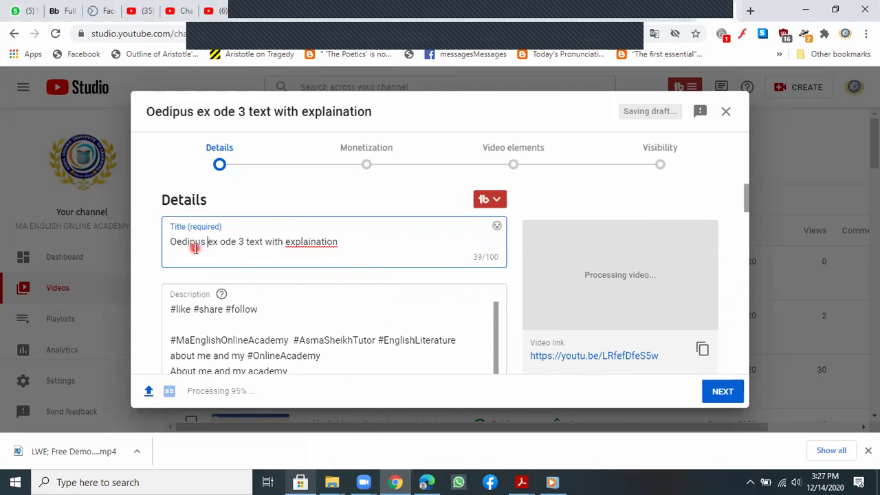
pyautogui.write('r')
pyautogui.press('BackSpace')
pyautogui.write('R')
pyautogui.scroll(-3, 459, 275)
pyautogui.scroll(3, 459, 275)
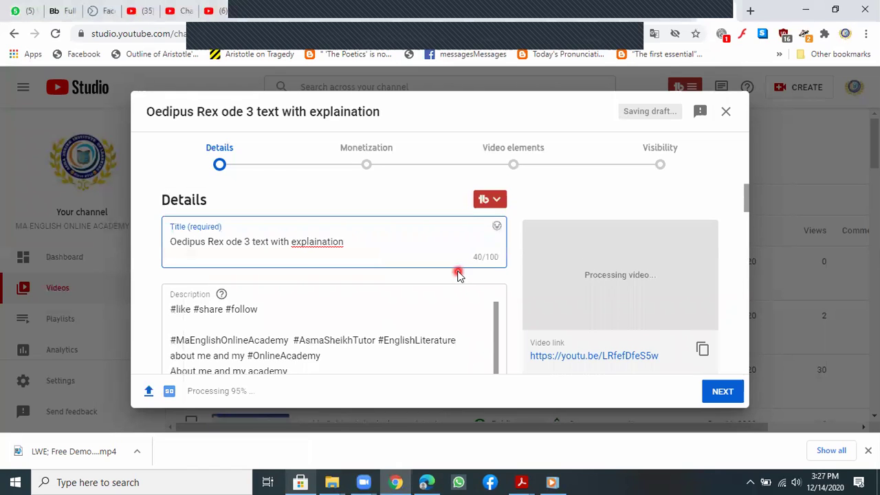
pyautogui.rightClick(330, 243)
pyautogui.click(369, 252)
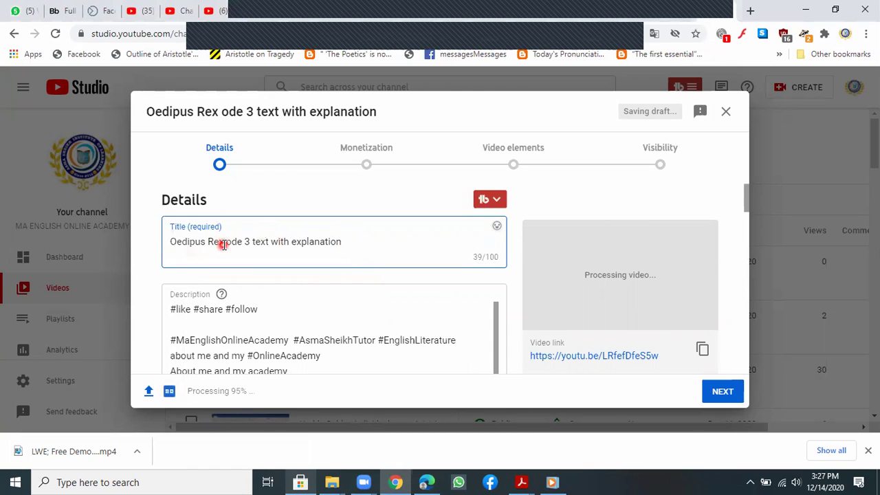
# Step: Insert "|" separators after "Rex", "ode 3" and "explanation" in the title and append "MA ENGLISH LITERATURE"
pyautogui.click(248, 247)
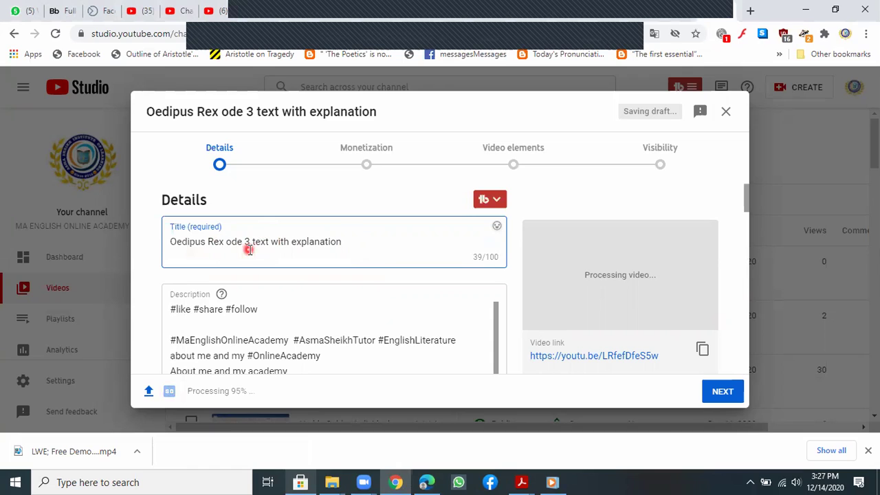
pyautogui.write('|')
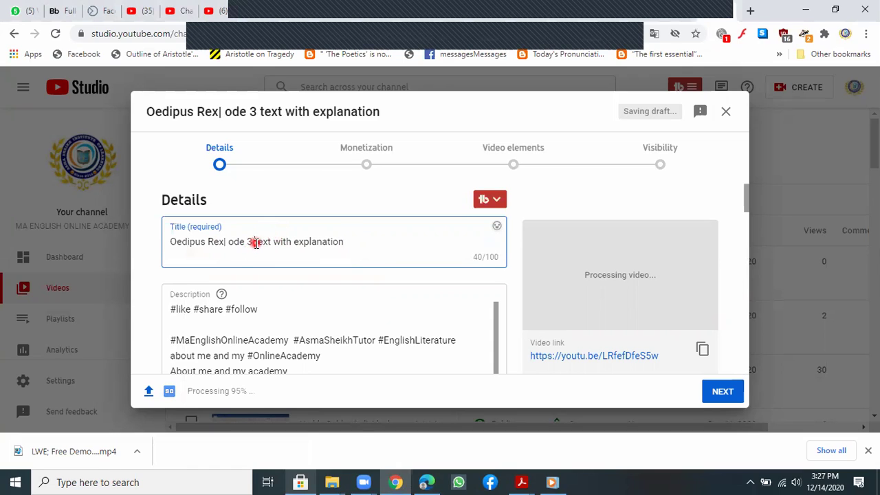
pyautogui.click(254, 241)
pyautogui.write('|')
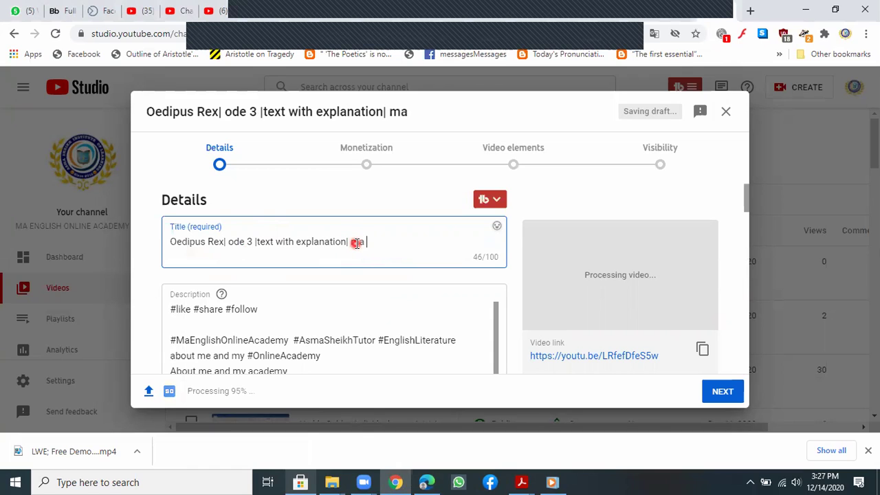
pyautogui.write('MA ENGLISH LITERATURE')
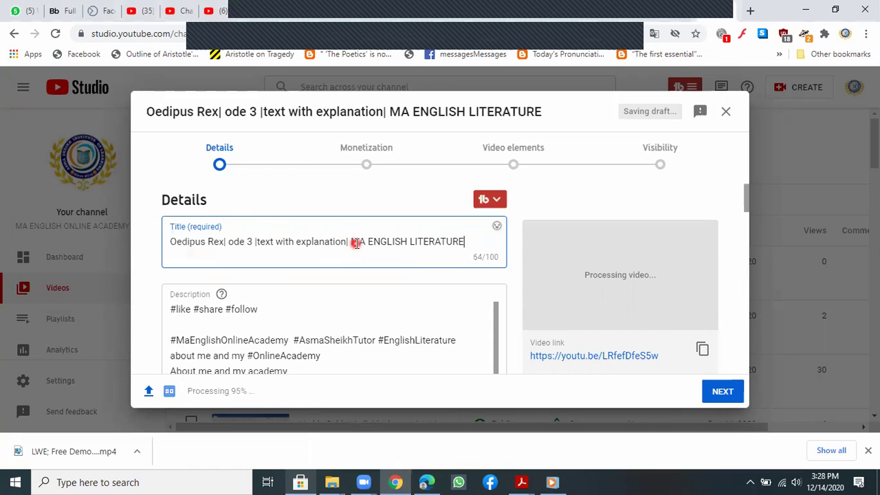
# Step: Extend the title with "|ONLINE ACADEMY BY" and the tutor's name, keeping it within 100 characters
pyautogui.write(' ONLINE ACADEMY BY ASMA SHEIKH| EN')
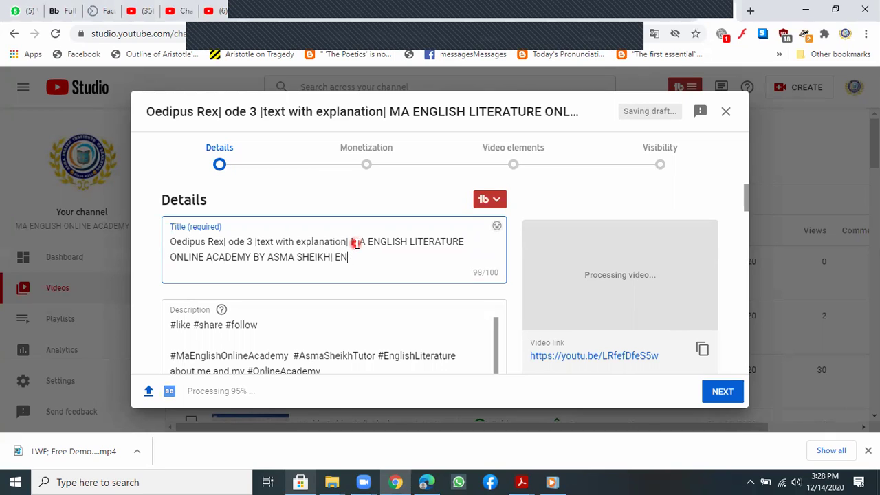
pyautogui.write('IS')
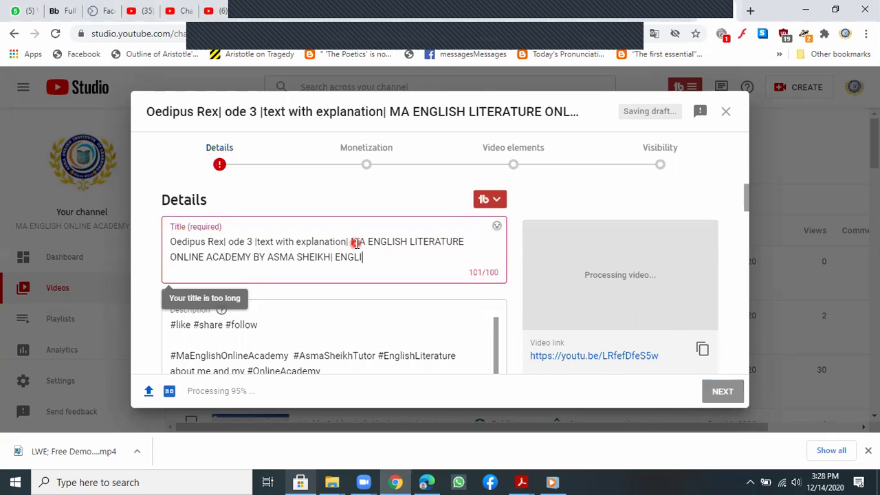
pyautogui.press('BackSpace')
pyautogui.press('BackSpace')
pyautogui.press('BackSpace')
pyautogui.press('BackSpace')
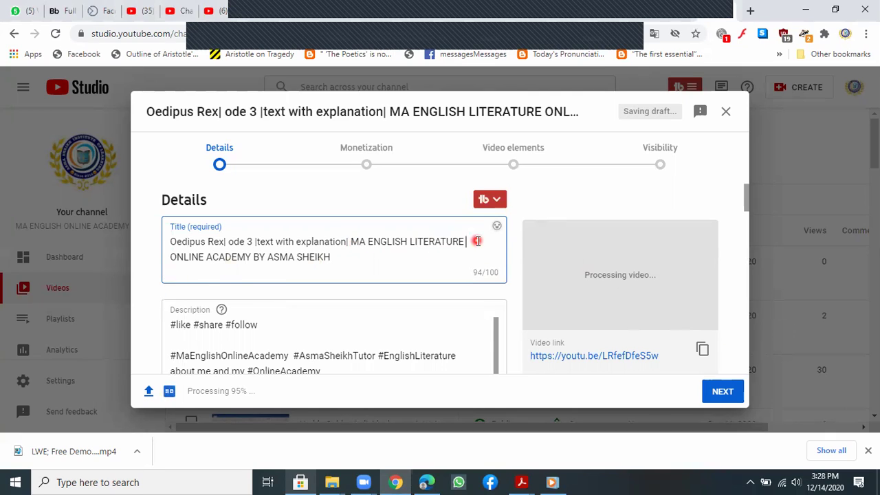
pyautogui.write('|')
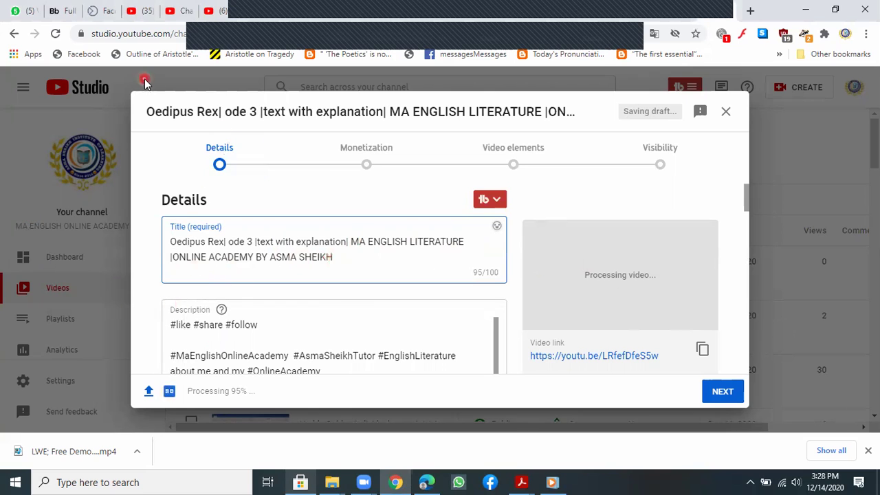
# Step: Switch to WhatsApp Web and send the copied video file name to the "MA ENGLISH part 1 lecture" group
pyautogui.click(21, 11)
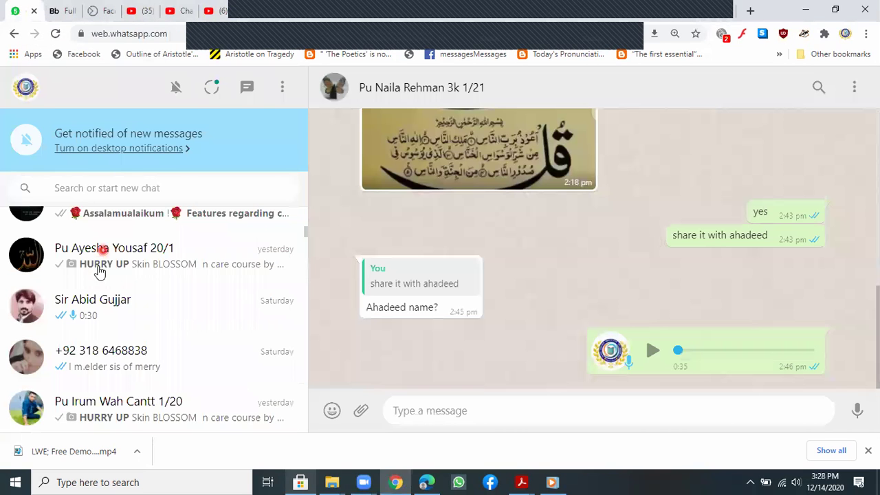
pyautogui.scroll(10, 110, 289)
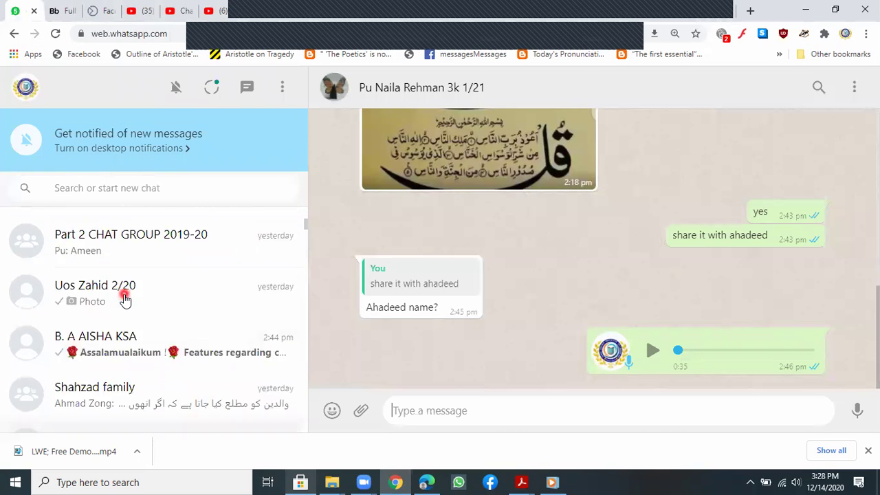
pyautogui.scroll(10, 137, 288)
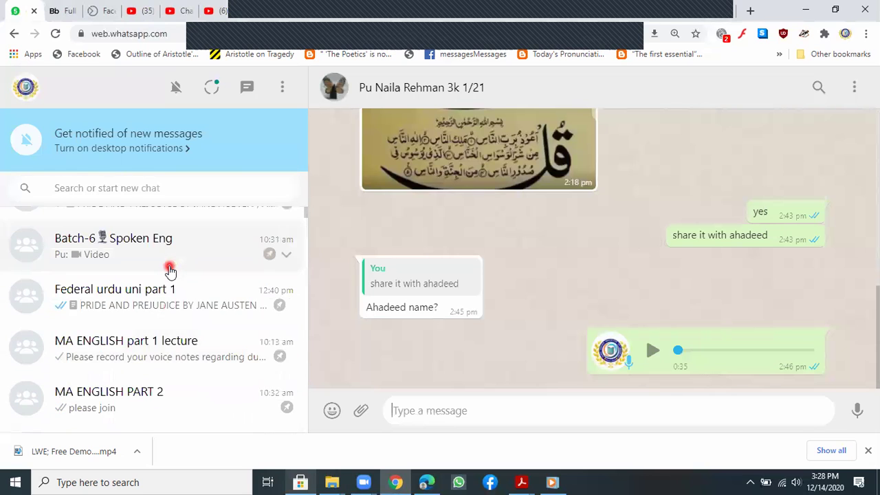
pyautogui.scroll(1, 169, 270)
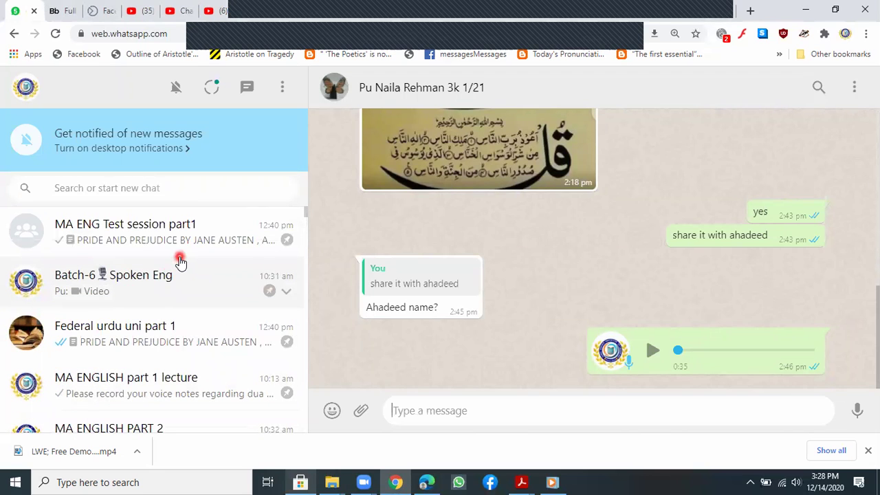
pyautogui.click(195, 388)
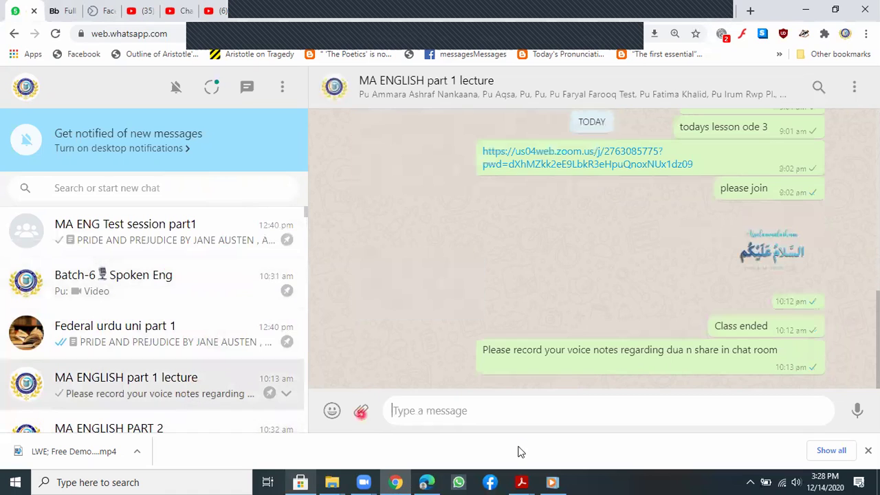
pyautogui.rightClick(402, 411)
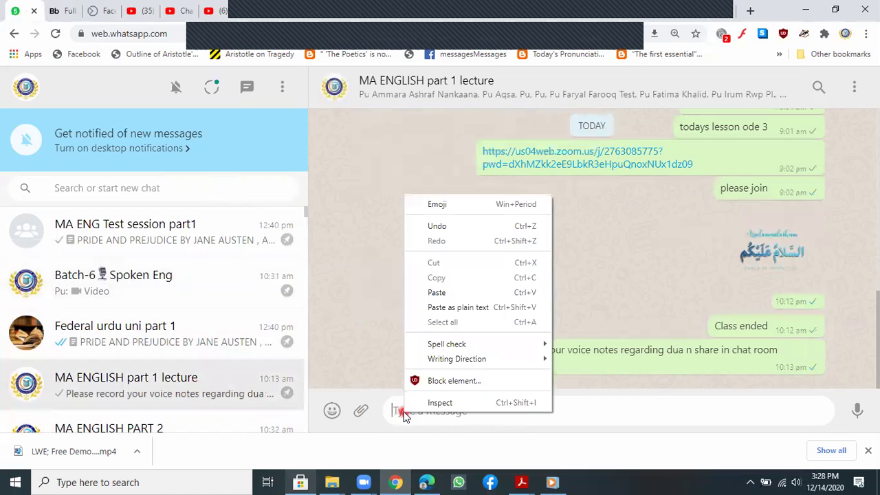
pyautogui.click(447, 292)
pyautogui.press('Return')
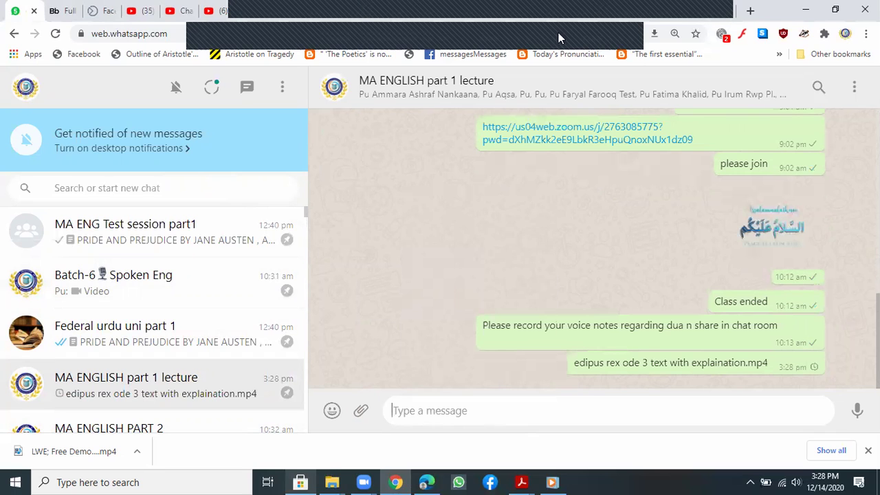
# Step: Copy the video link from the YouTube Studio upload and send it to the same WhatsApp group
pyautogui.hotkey('alt', 'Tab')
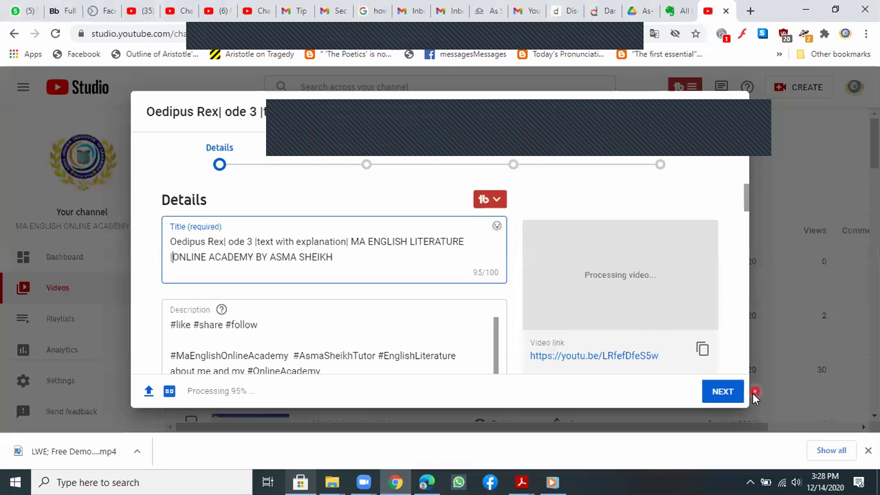
pyautogui.click(702, 349)
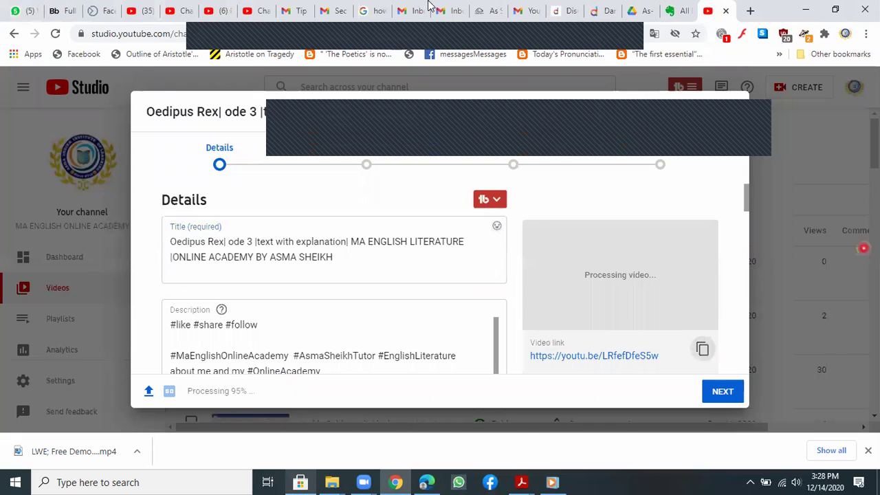
pyautogui.hotkey('alt', 'Tab')
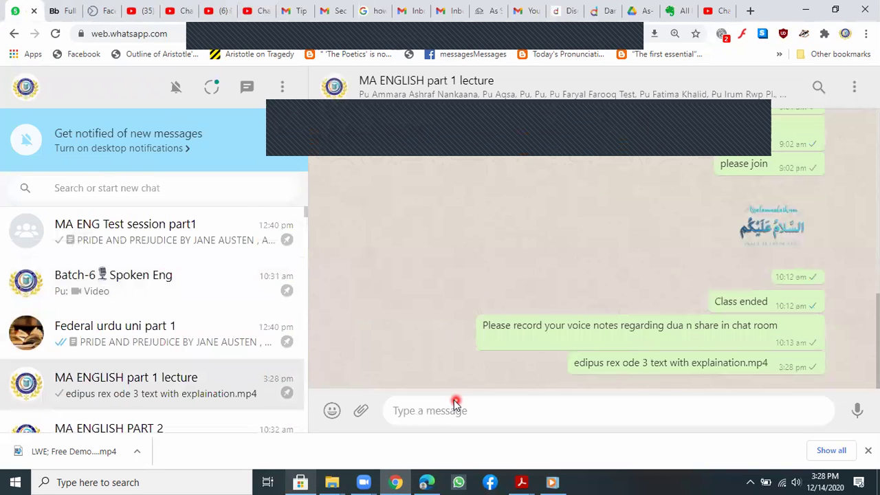
pyautogui.rightClick(421, 411)
pyautogui.click(474, 289)
pyautogui.press('Return')
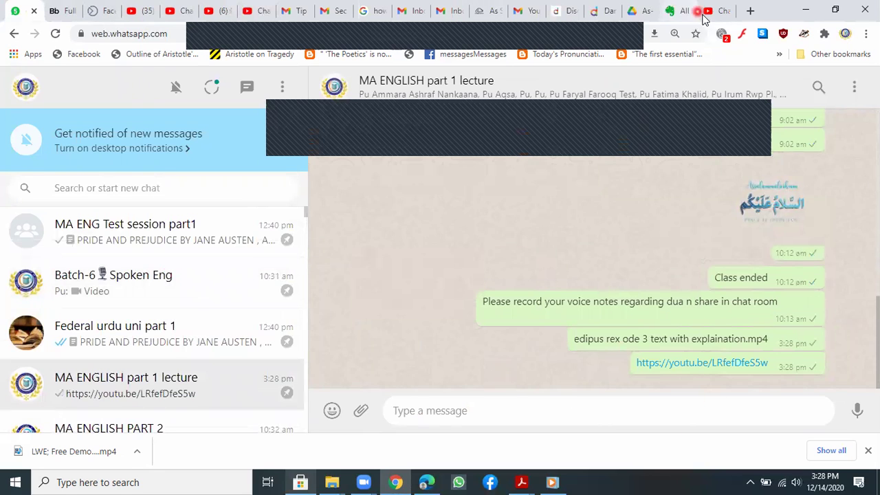
# Step: Return to the YouTube Studio upload and add the video to the OEDIPUS REX playlist
pyautogui.click(709, 12)
pyautogui.scroll(-15, 363, 304)
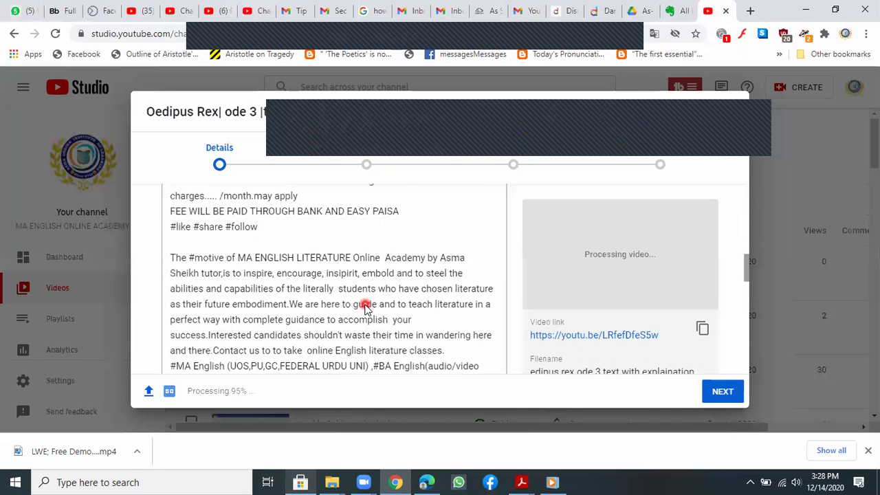
pyautogui.scroll(-1, 364, 307)
pyautogui.scroll(4, 364, 309)
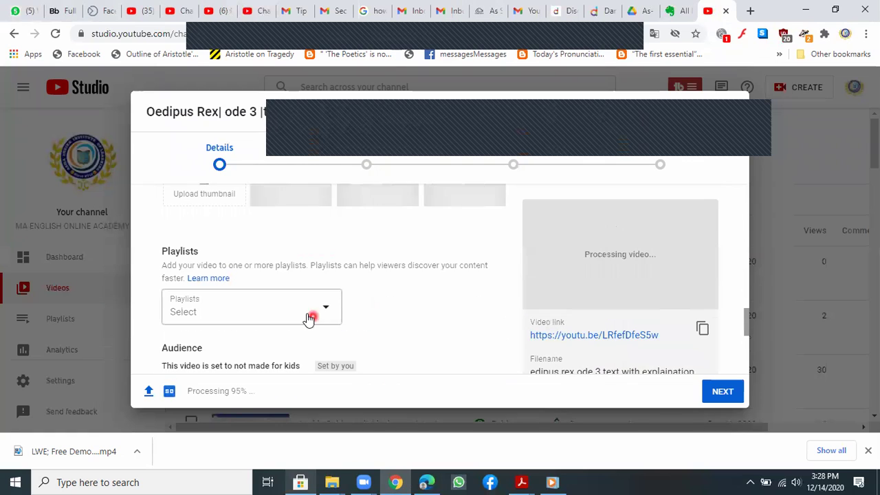
pyautogui.click(337, 309)
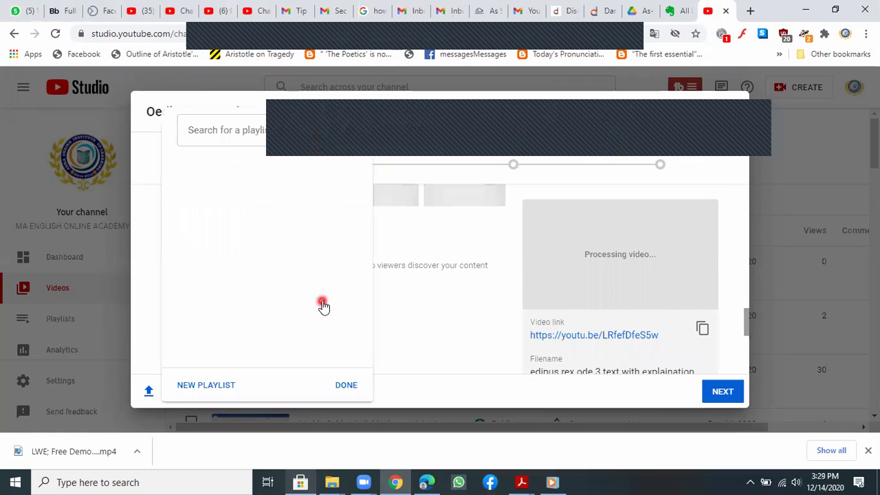
pyautogui.click(183, 207)
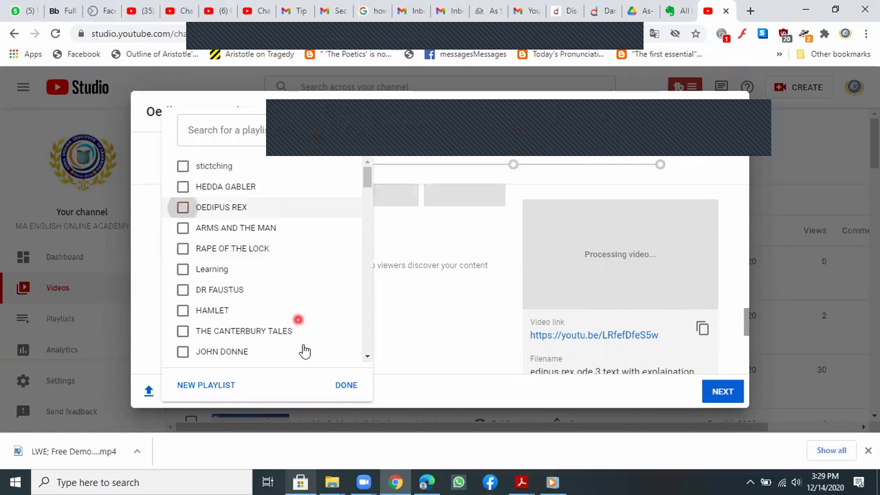
pyautogui.click(345, 387)
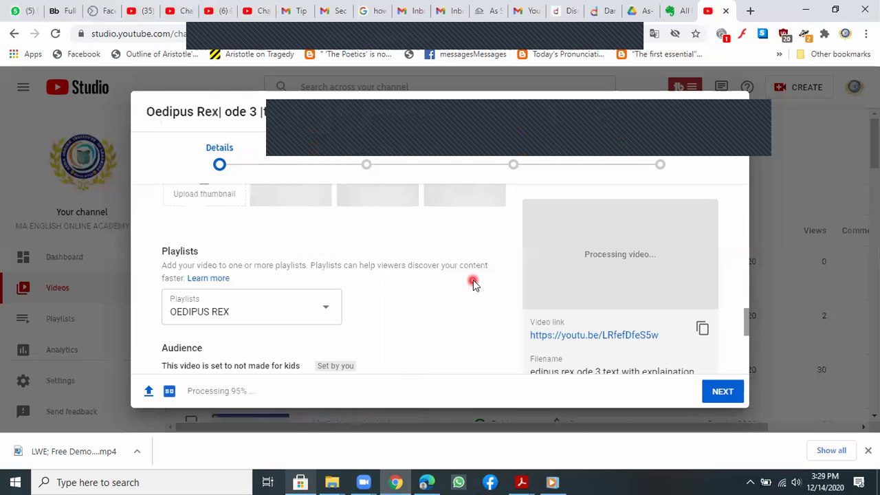
# Step: Expand the additional video details and add the recommended tags classical literature, high school and modern literature
pyautogui.scroll(-2, 471, 282)
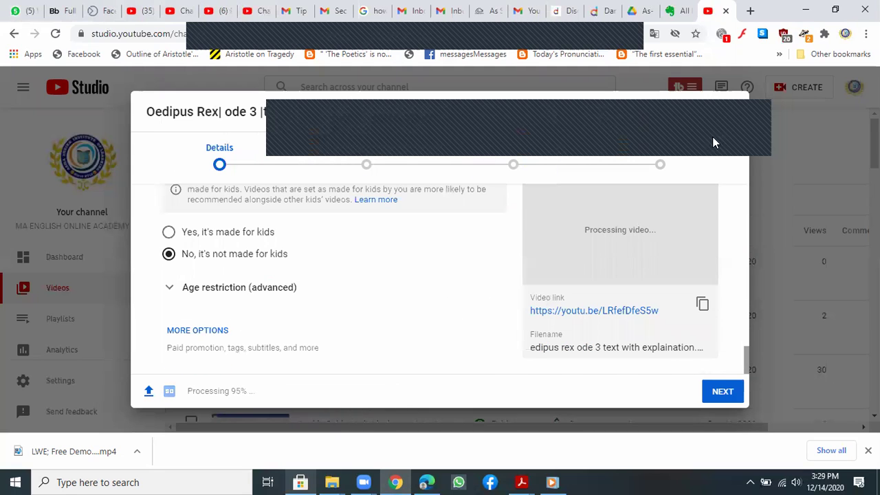
pyautogui.scroll(-5, 715, 173)
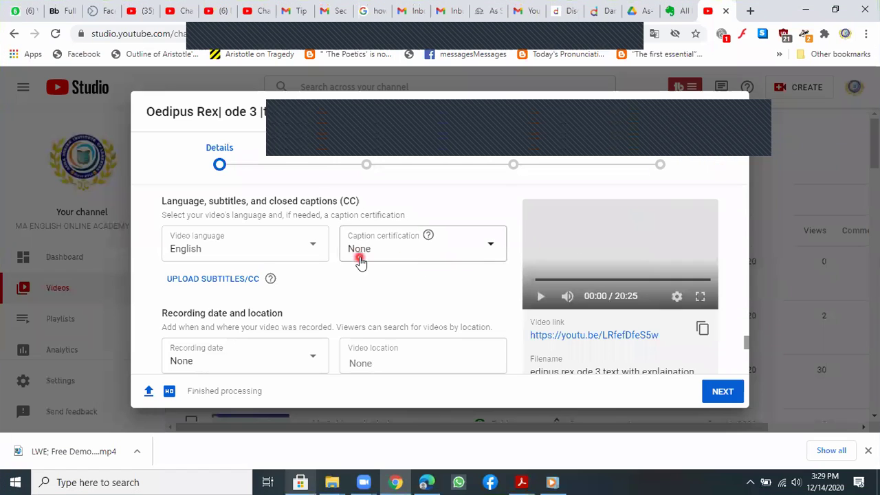
pyautogui.scroll(1, 359, 257)
pyautogui.click(371, 335)
pyautogui.scroll(2, 371, 335)
pyautogui.click(244, 240)
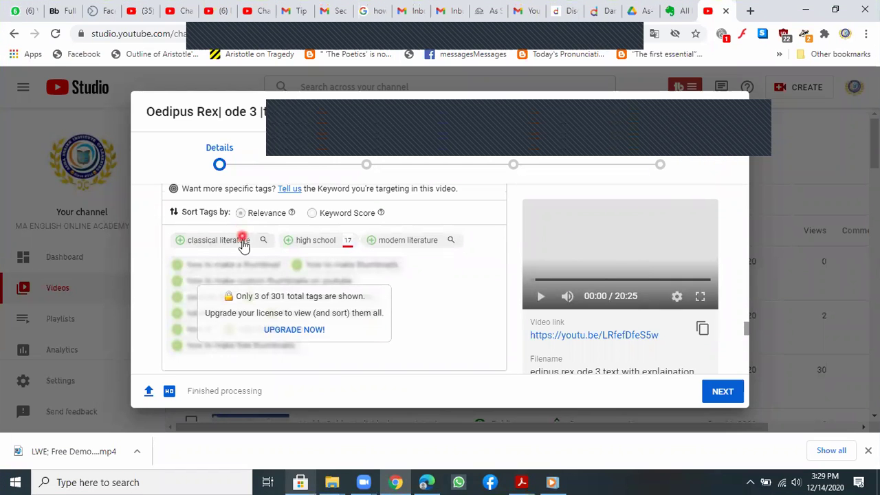
pyautogui.click(314, 242)
pyautogui.click(320, 304)
pyautogui.scroll(-3, 320, 304)
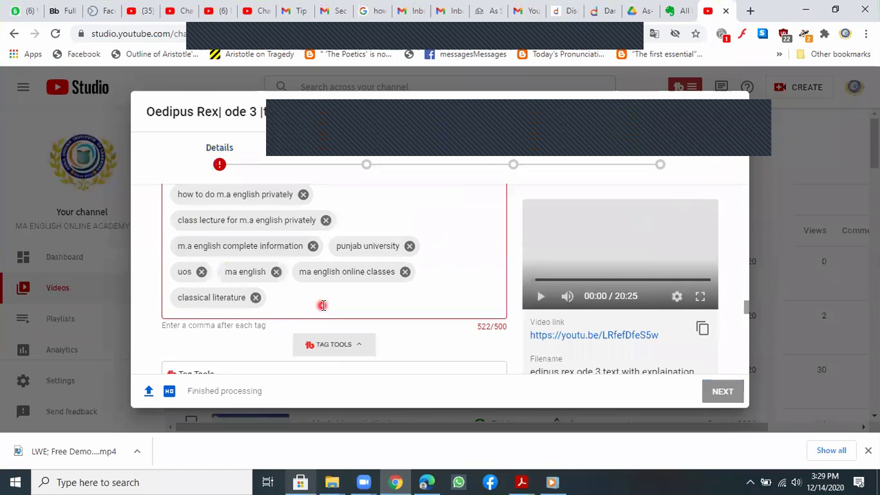
pyautogui.click(320, 303)
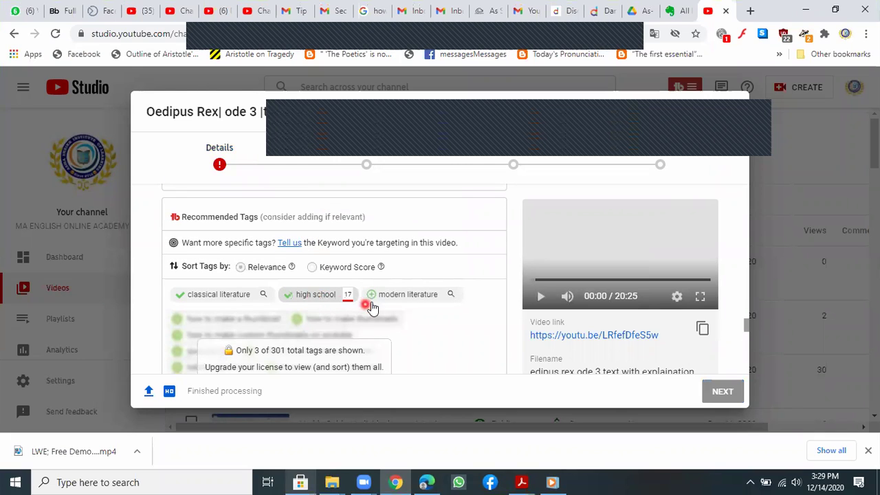
pyautogui.scroll(-3, 389, 321)
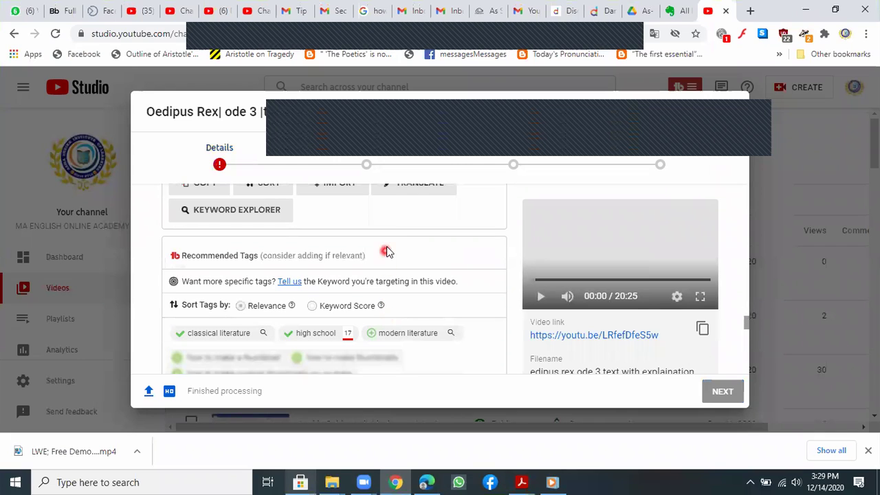
pyautogui.click(383, 335)
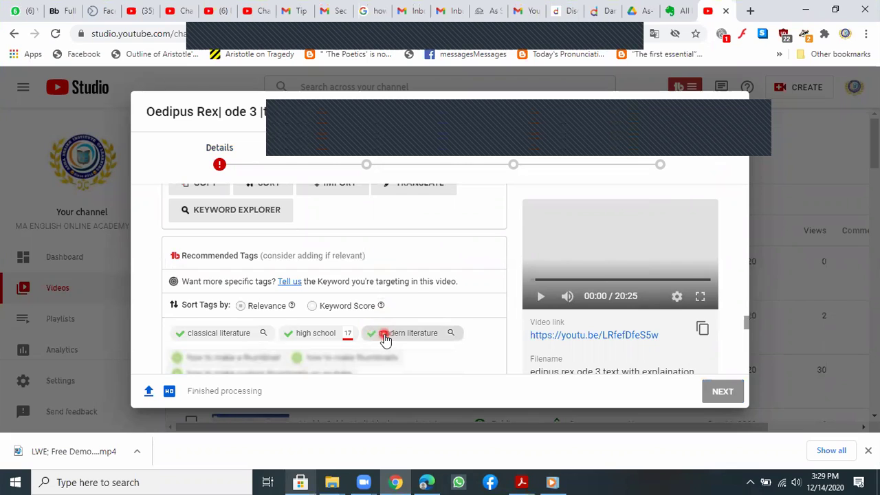
# Step: Add the custom tags OEDIPUS REX and CLASSICAL DRAMA to the video
pyautogui.scroll(-5, 411, 292)
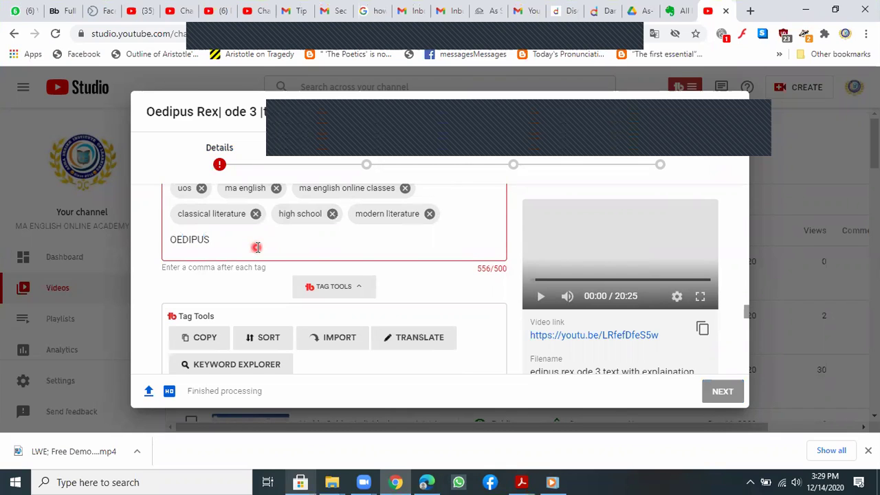
pyautogui.write('EX')
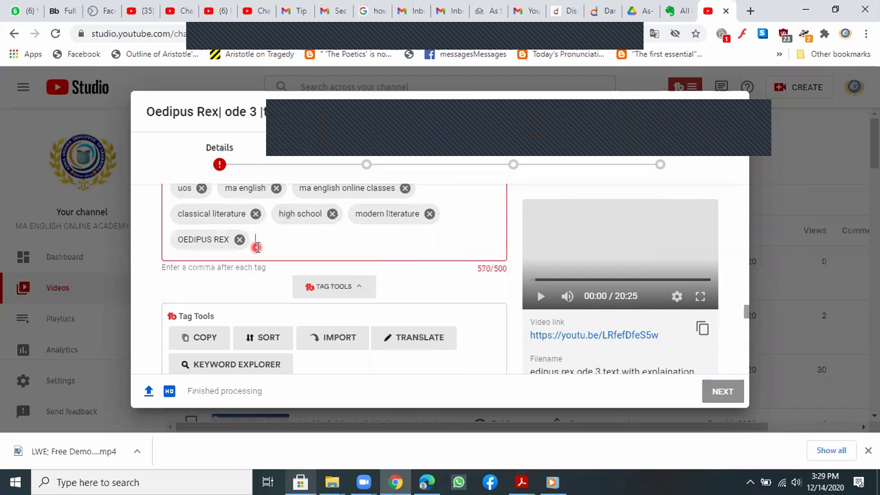
pyautogui.write(',CLASSICAL DRA')
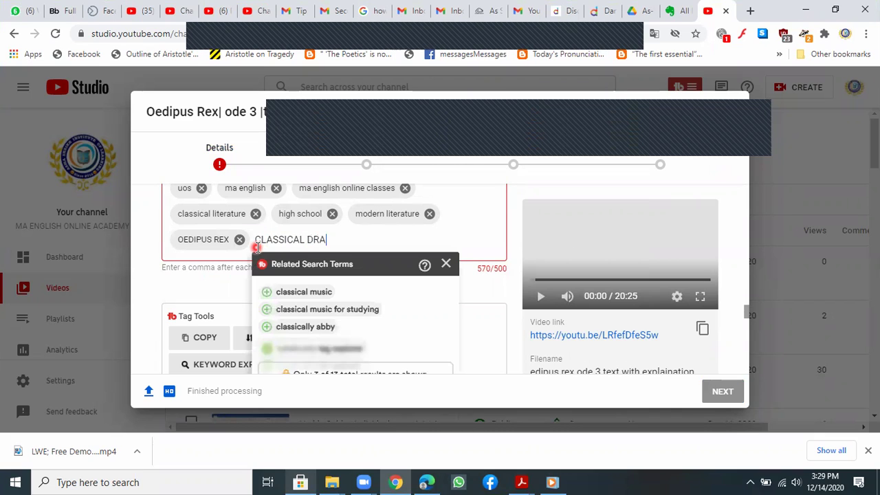
pyautogui.write('MA,')
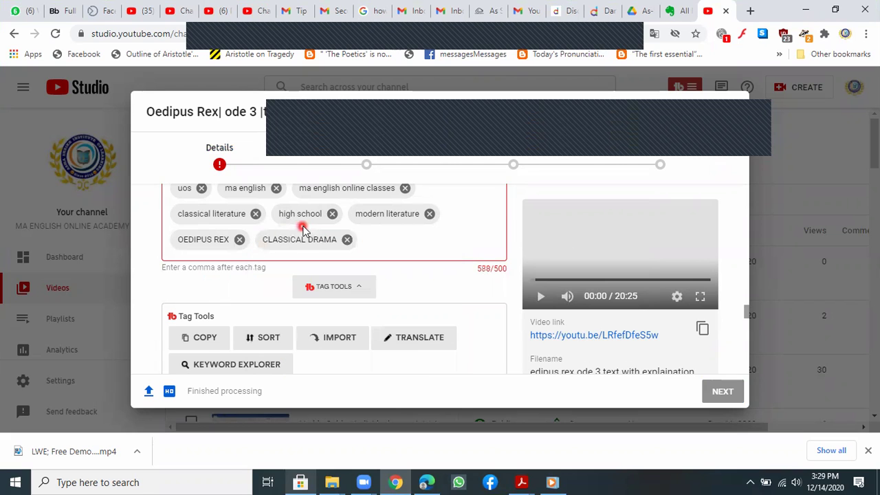
# Step: Remove the "class lecture for", "how to do" and "information of" m.a english privately tags to get under the 500-character limit
pyautogui.scroll(5, 300, 222)
pyautogui.scroll(-3, 302, 323)
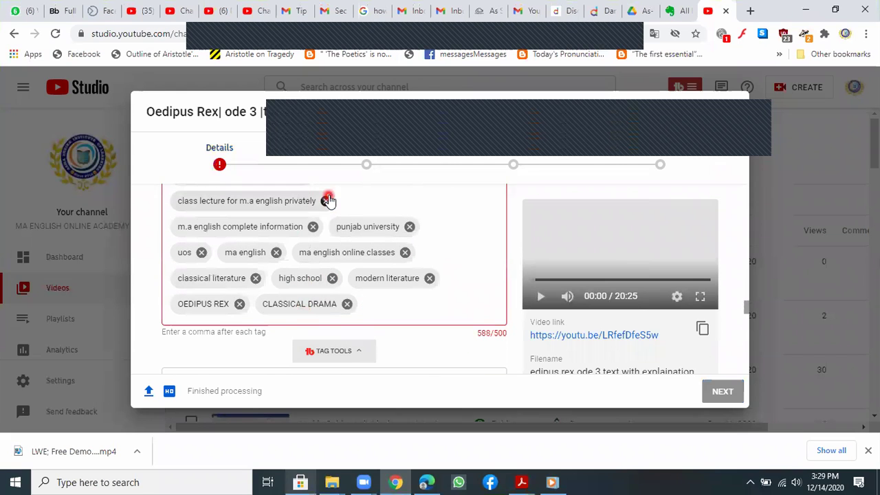
pyautogui.click(327, 203)
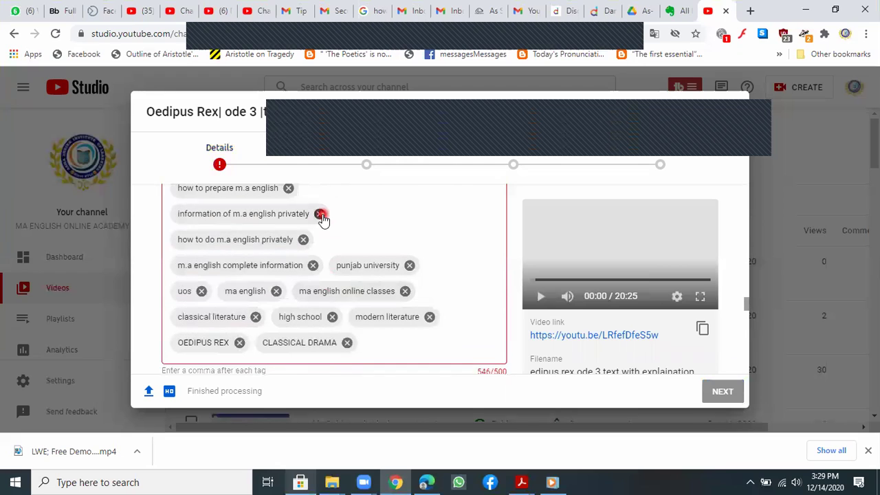
pyautogui.click(303, 239)
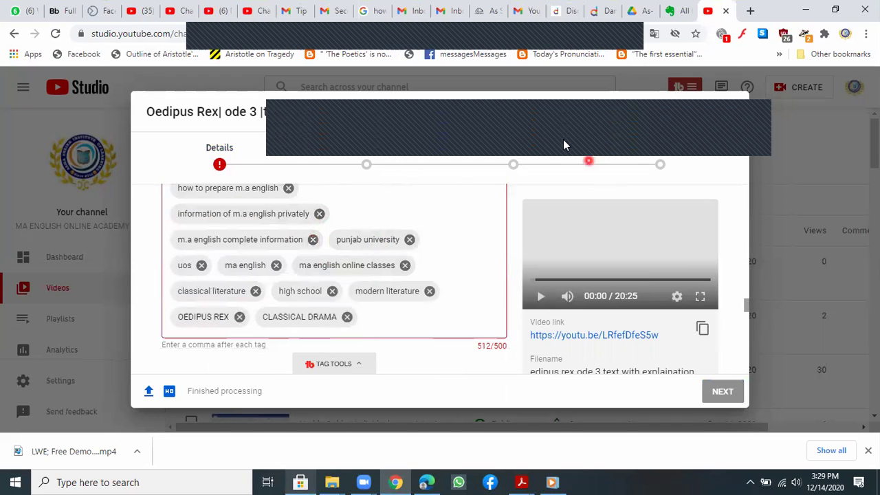
pyautogui.click(317, 214)
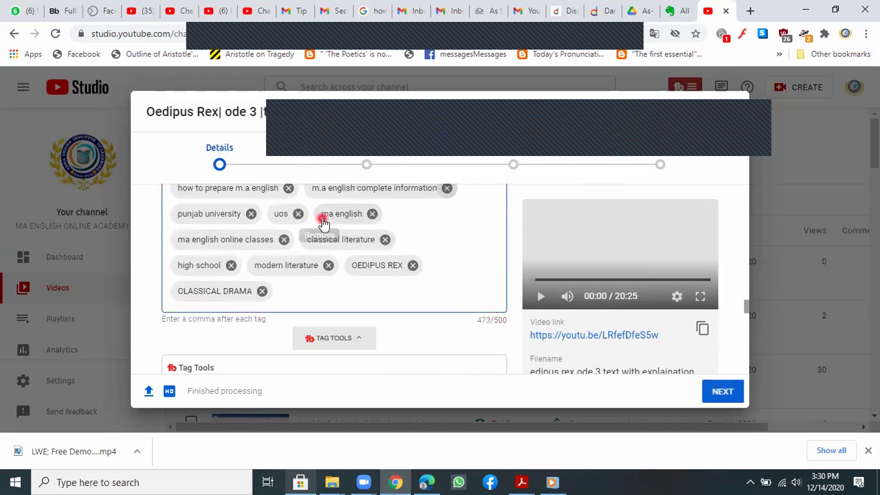
# Step: Proceed past the video details and turn monetization on, with skippable video ads placed before the video
pyautogui.scroll(-3, 604, 272)
pyautogui.scroll(-5, 605, 270)
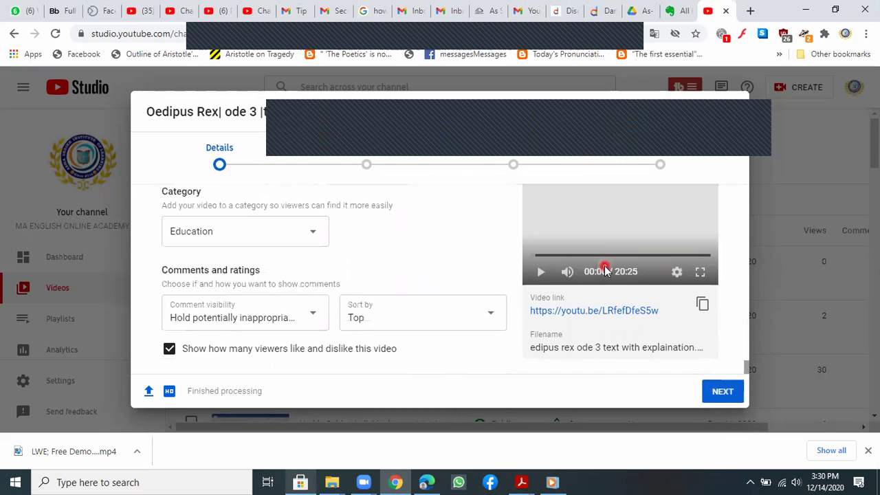
pyautogui.click(722, 391)
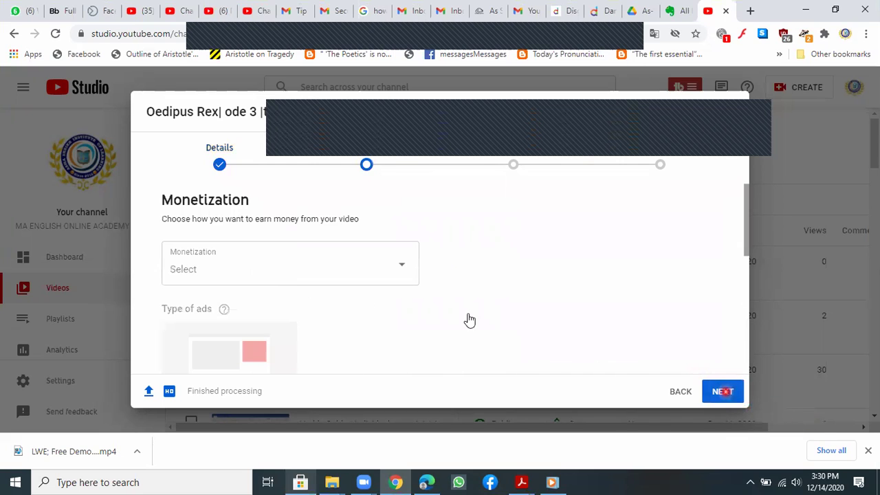
pyautogui.click(404, 273)
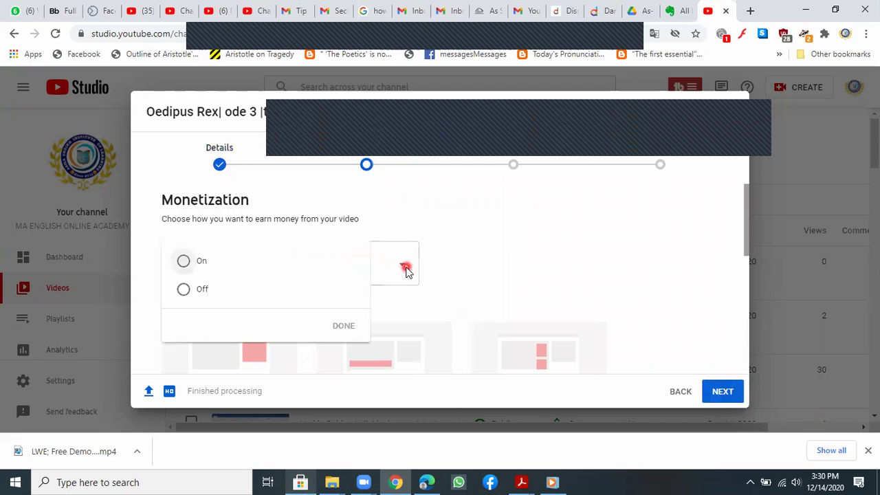
pyautogui.click(185, 261)
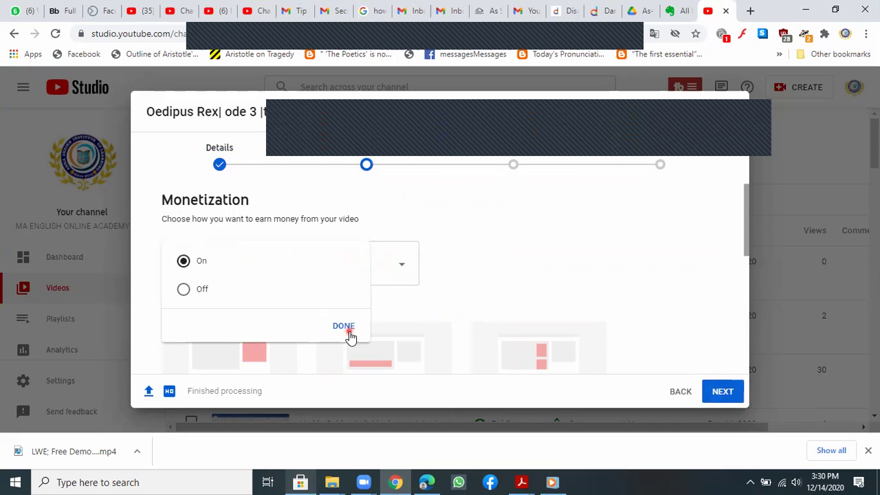
pyautogui.click(343, 326)
pyautogui.scroll(-3, 632, 248)
pyautogui.click(169, 278)
pyautogui.scroll(-1, 536, 252)
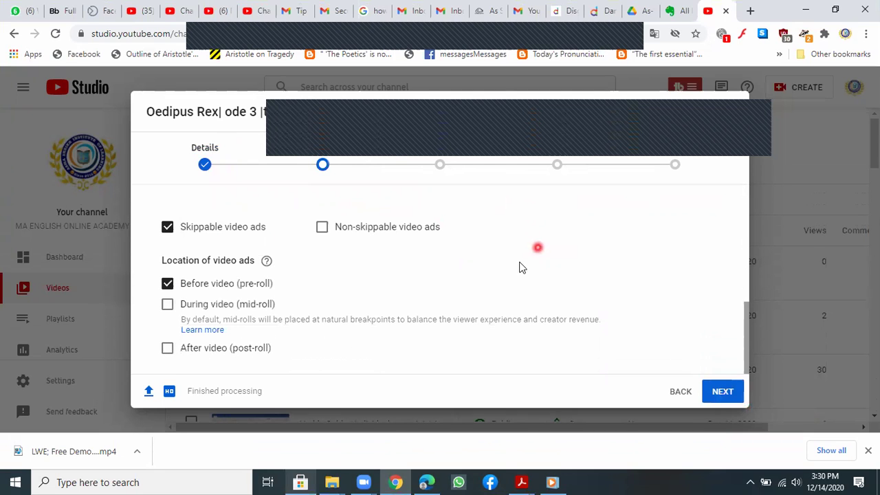
pyautogui.click(723, 391)
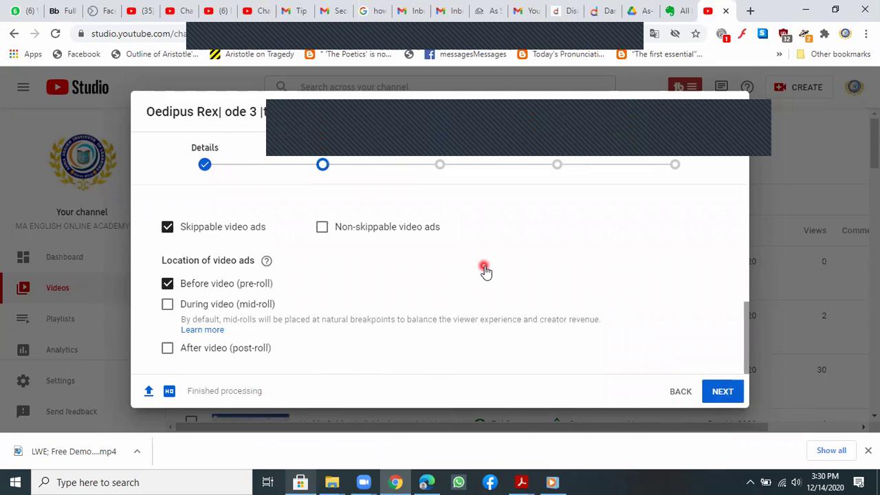
# Step: Rate the video's ad suitability as "None of the above" and continue to the video elements
pyautogui.scroll(-6, 487, 268)
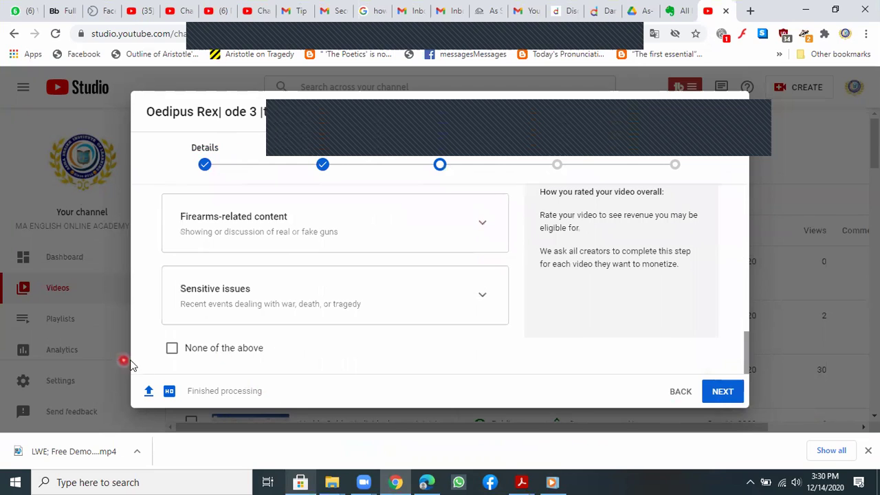
pyautogui.click(171, 350)
pyautogui.click(732, 391)
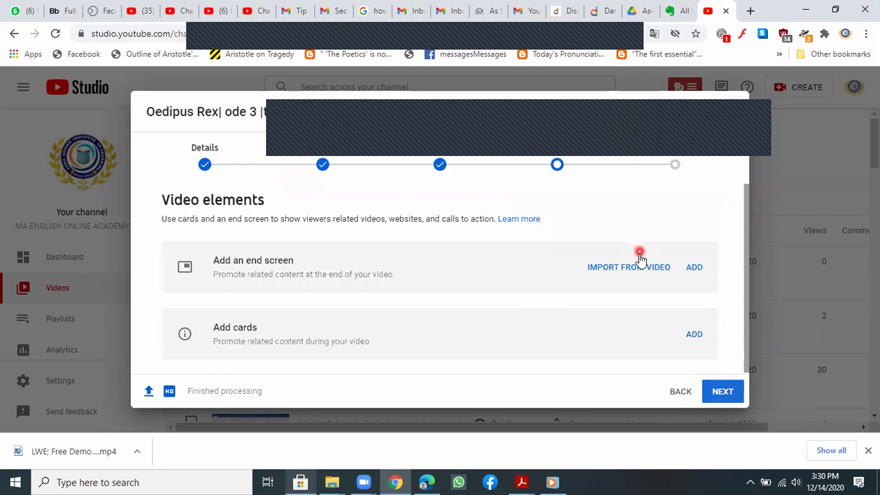
# Step: Skip the end screen and cards, and save the video with Unlisted visibility
pyautogui.click(717, 395)
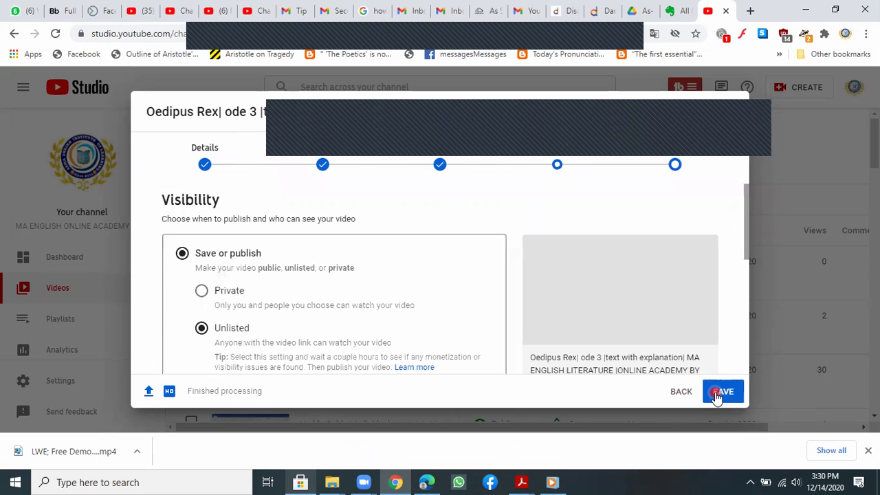
pyautogui.scroll(-3, 374, 312)
pyautogui.scroll(-1, 374, 312)
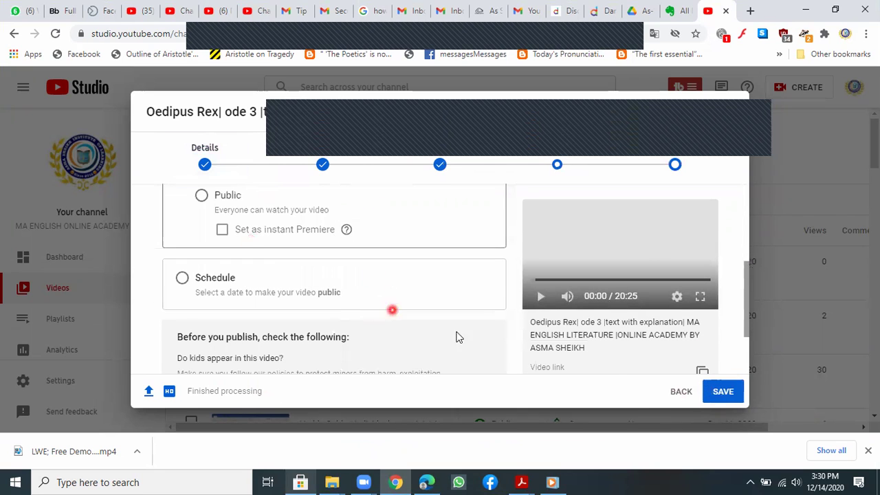
pyautogui.click(724, 393)
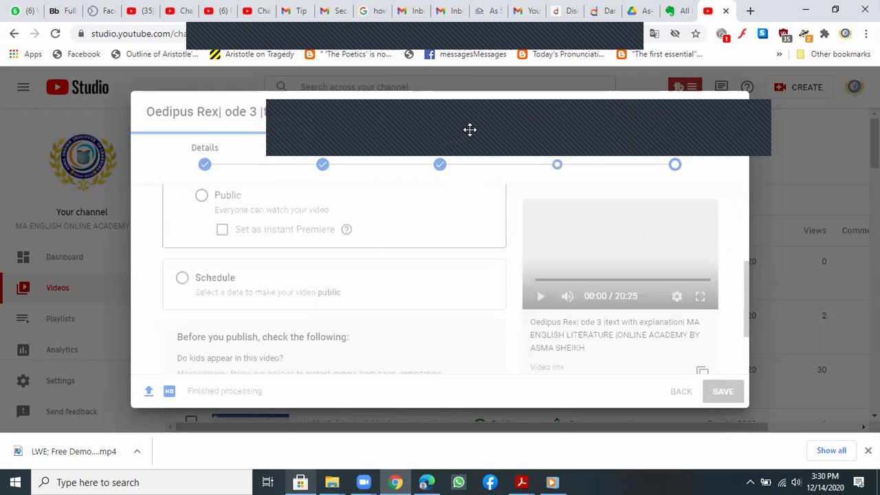
# Step: Switch to File Explorer and preview the first video file in the 2020-12-14 09.28.21 Zoom recording folder
pyautogui.moveTo(341, 480)
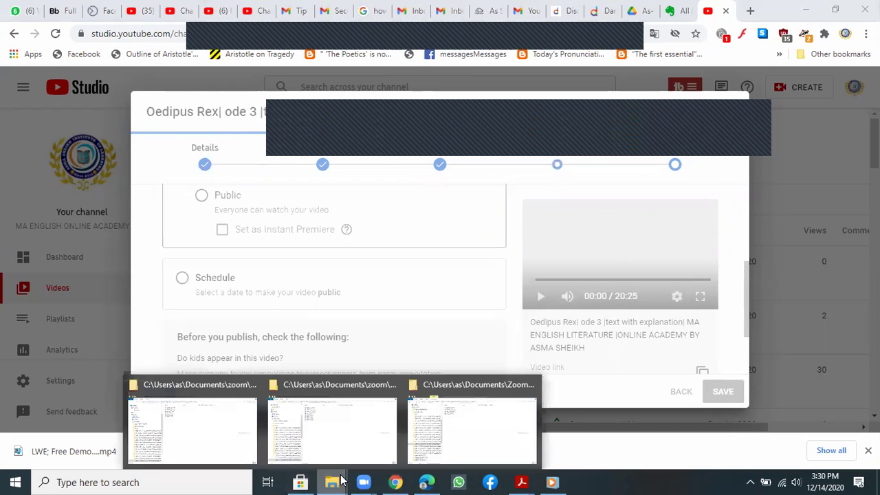
pyautogui.click(187, 422)
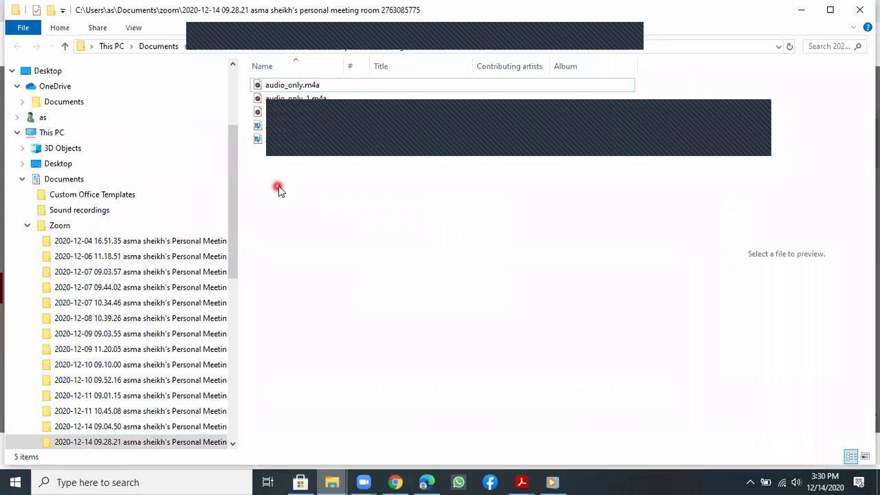
pyautogui.click(273, 130)
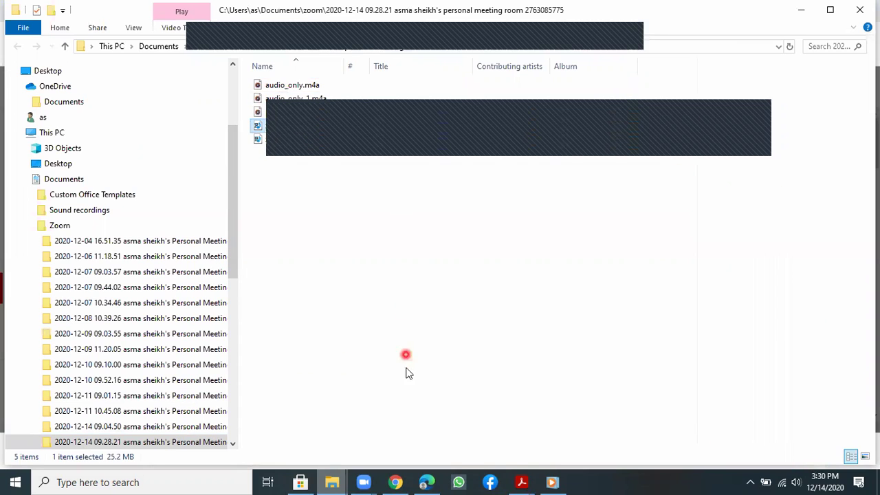
pyautogui.moveTo(332, 481)
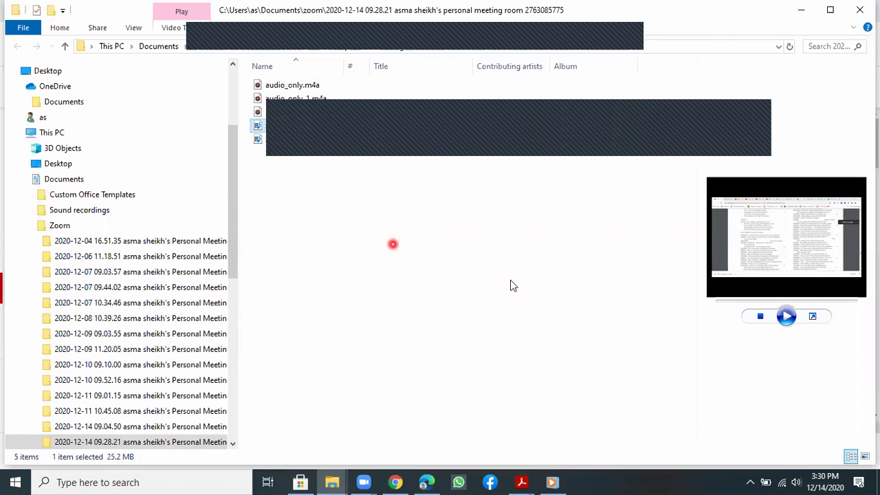
# Step: Play the selected Zoom video recording, view it in the enlarged player to identify its content, and close the player
pyautogui.click(790, 318)
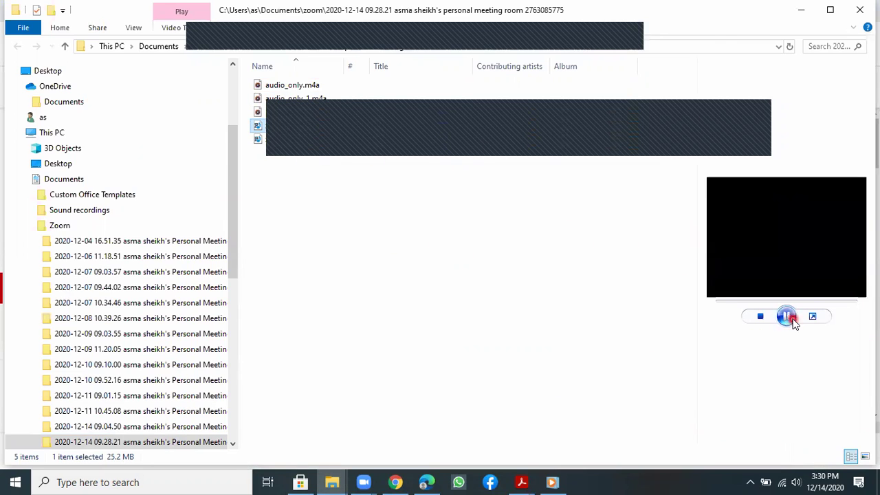
pyautogui.click(813, 317)
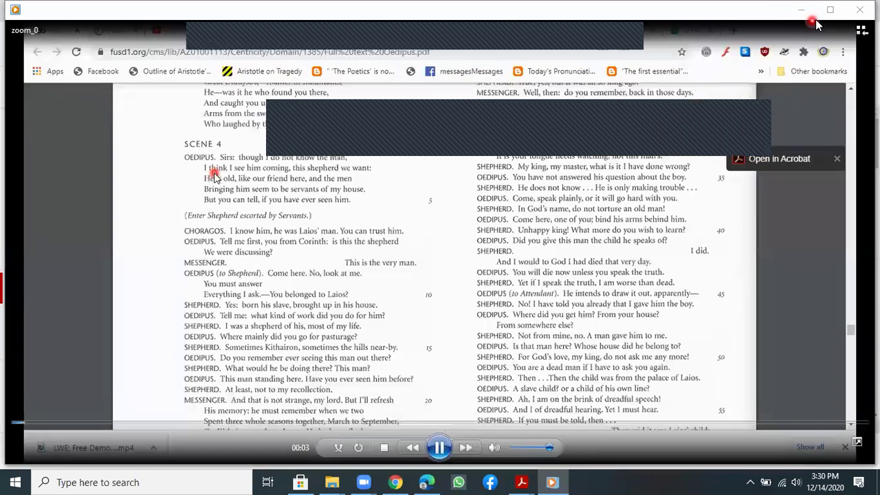
pyautogui.click(859, 9)
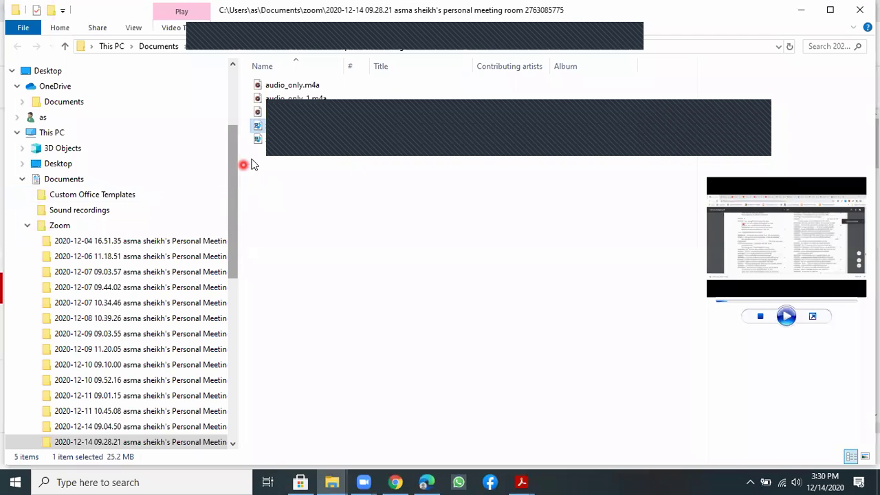
# Step: Rename the first video file in the recording folder
pyautogui.click(276, 128)
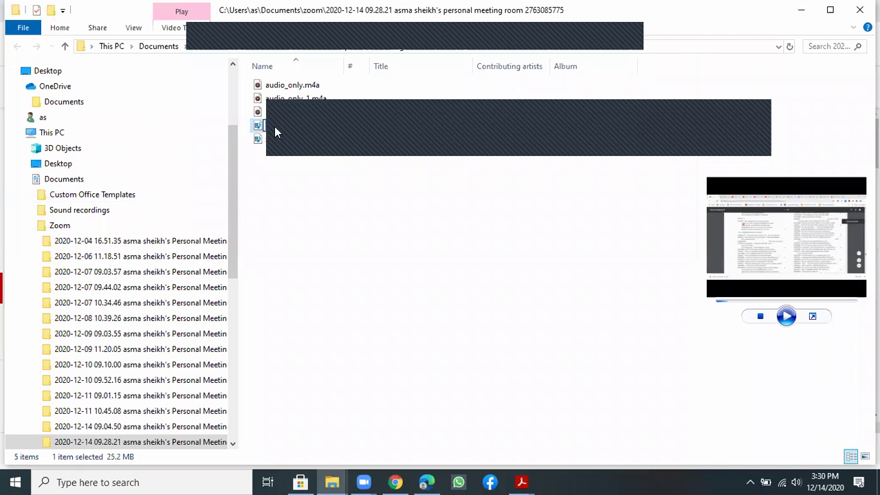
pyautogui.rightClick(275, 127)
pyautogui.click(313, 186)
pyautogui.click(263, 148)
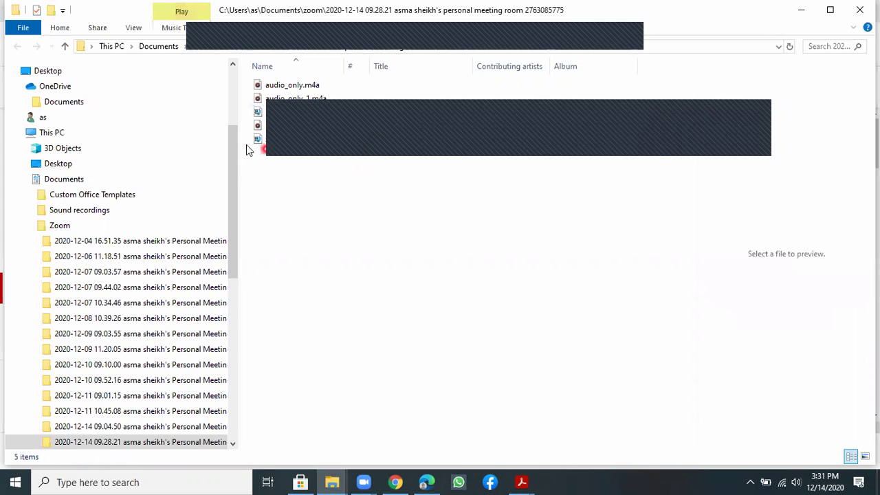
# Step: Preview the other video recording in the folder to identify its content, and rename that file too
pyautogui.click(280, 146)
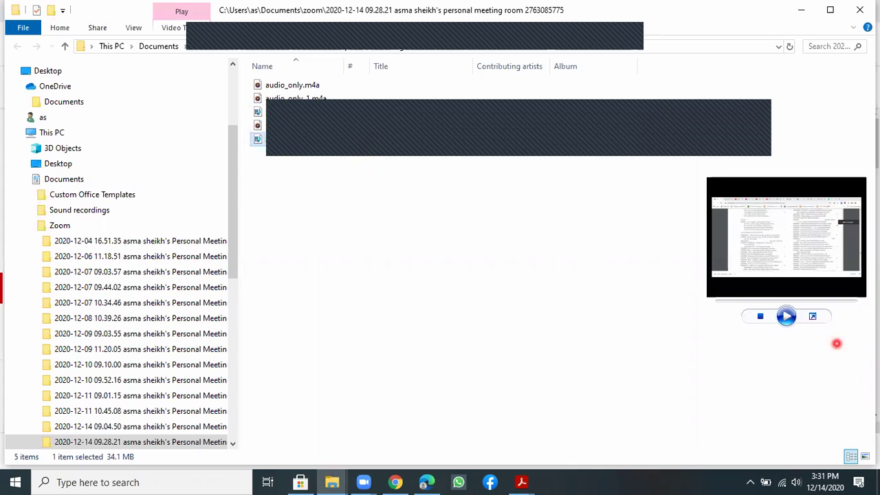
pyautogui.click(786, 317)
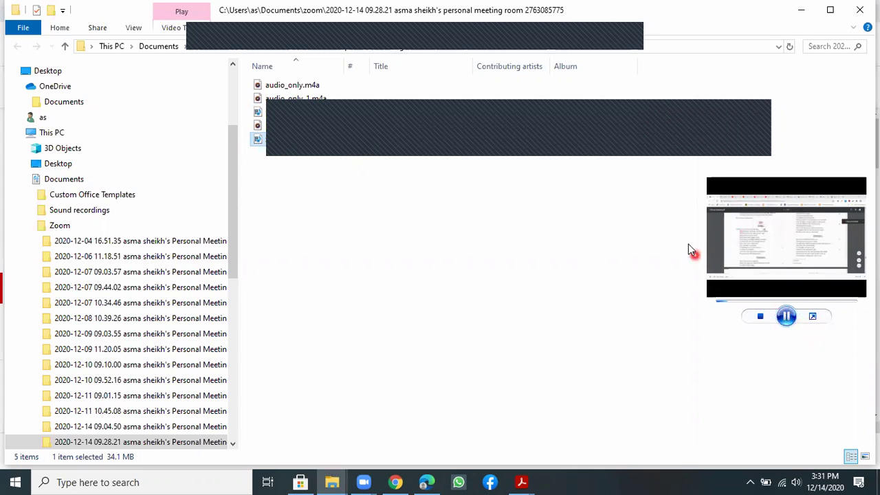
pyautogui.click(786, 316)
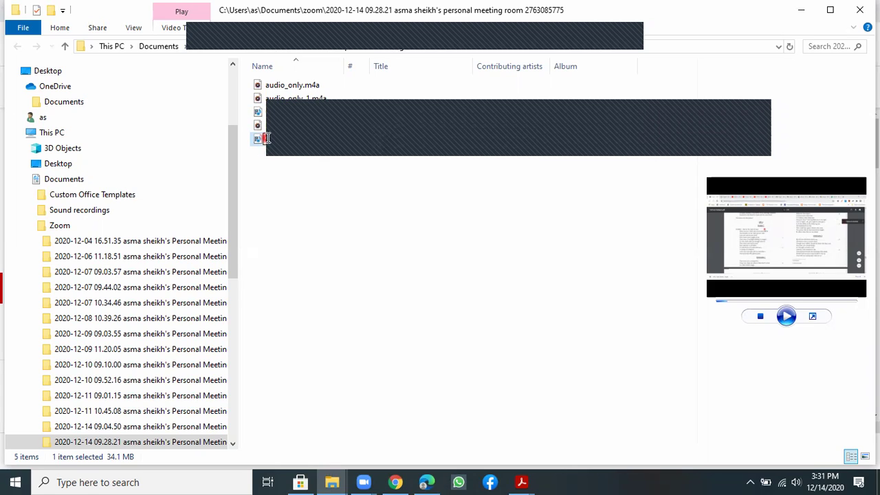
pyautogui.click(424, 301)
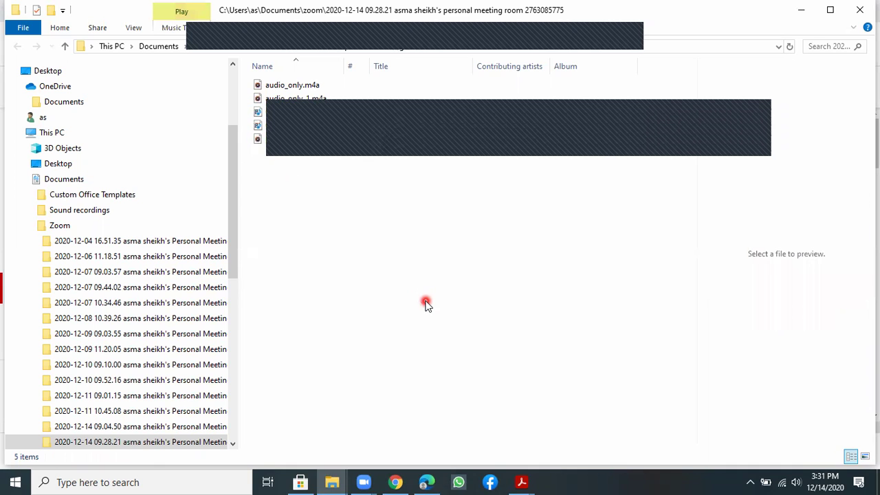
# Step: Switch to YouTube Studio in Chrome and open the upload dialog for a new video
pyautogui.rightClick(520, 481)
pyautogui.click(395, 482)
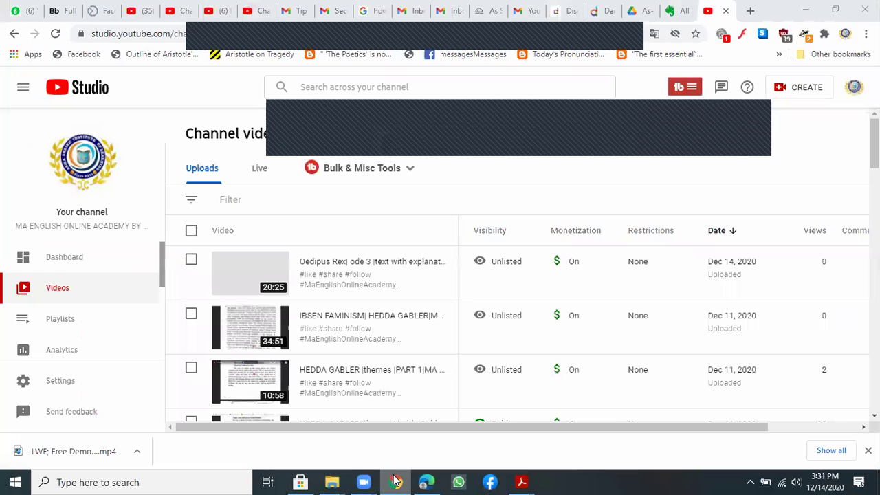
pyautogui.click(797, 87)
pyautogui.click(793, 112)
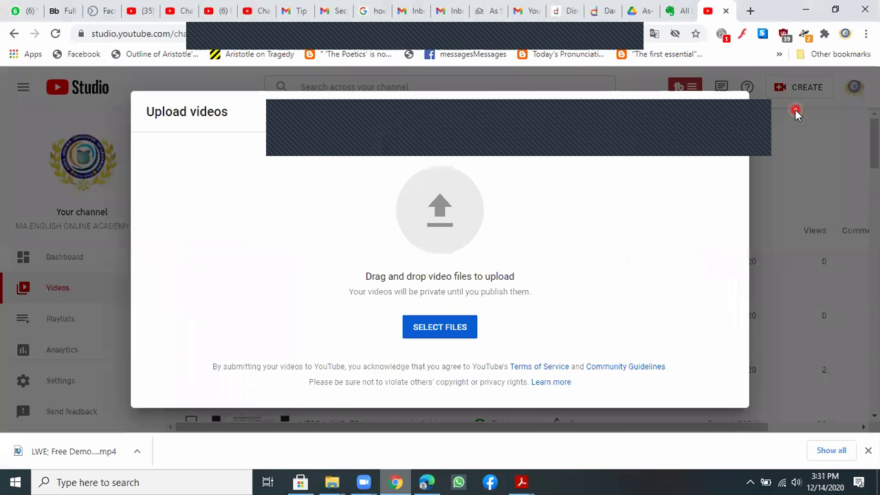